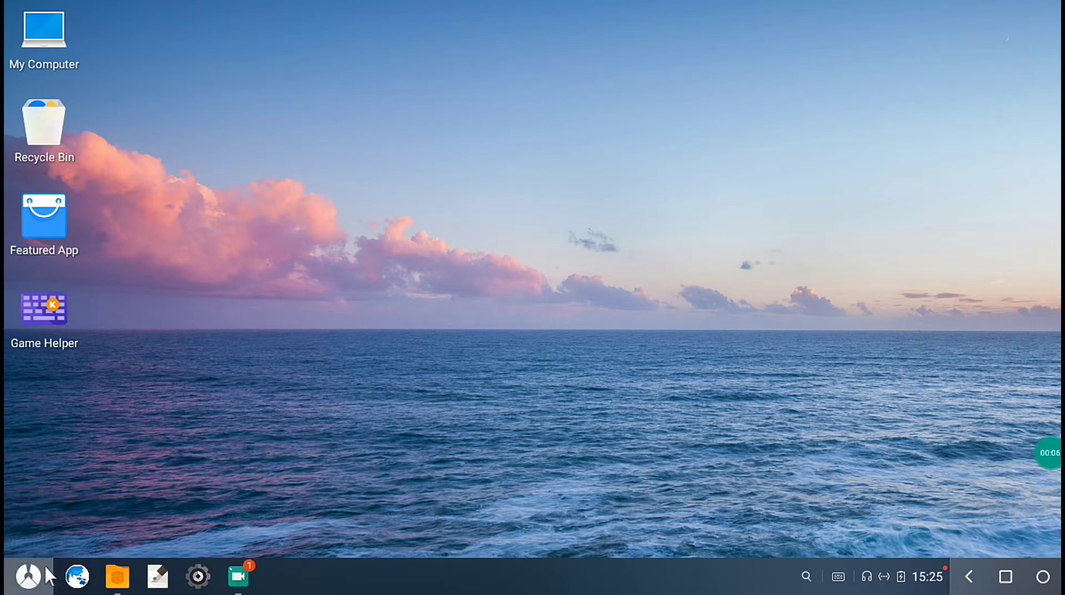
Step: Open the Phoenix OS Start launcher and drag to reveal the full app list
click(29, 577)
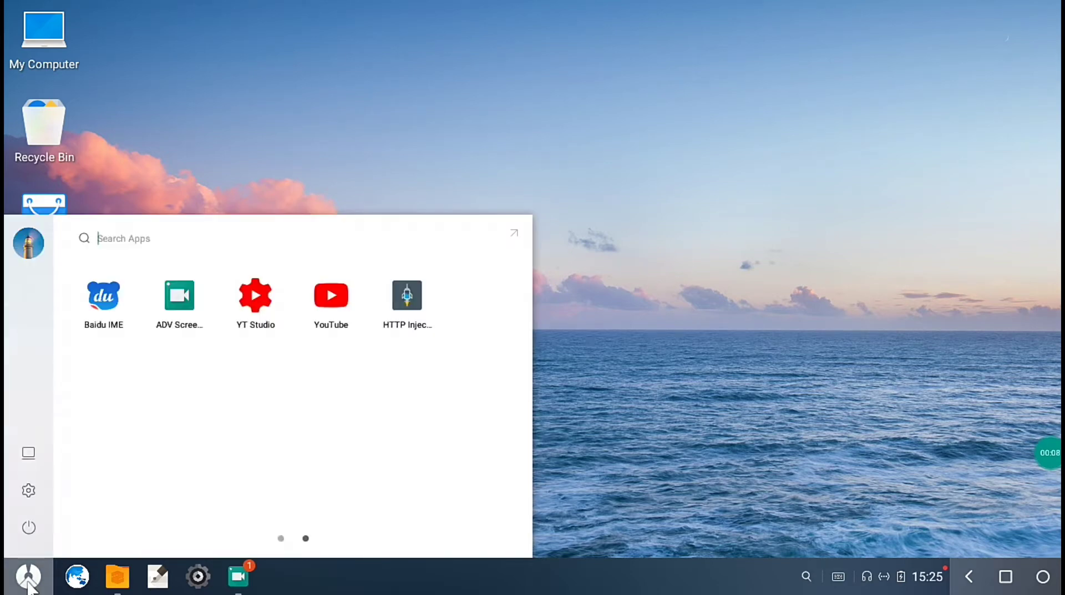
drag(309, 515, 554, 476)
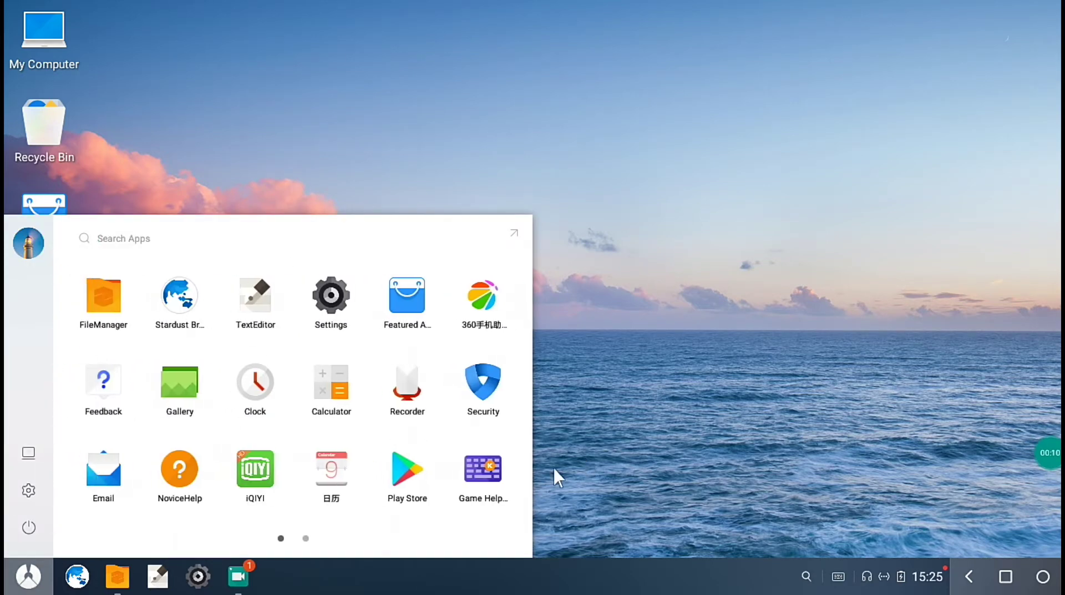
Step: In Google Play Store, search for 'wps' and install WPS Office from its listing
click(397, 486)
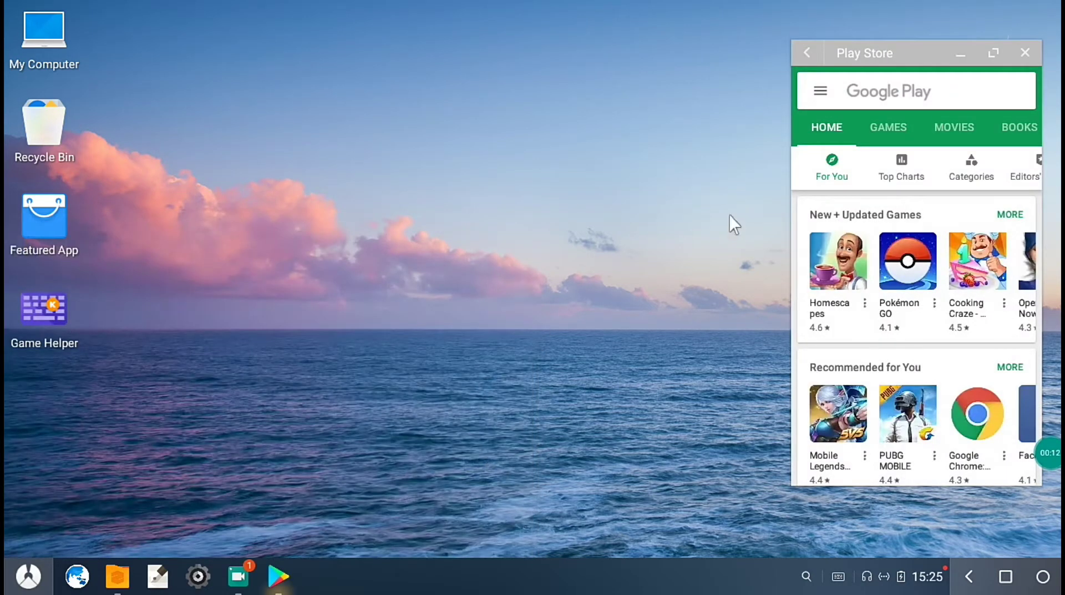
click(866, 93)
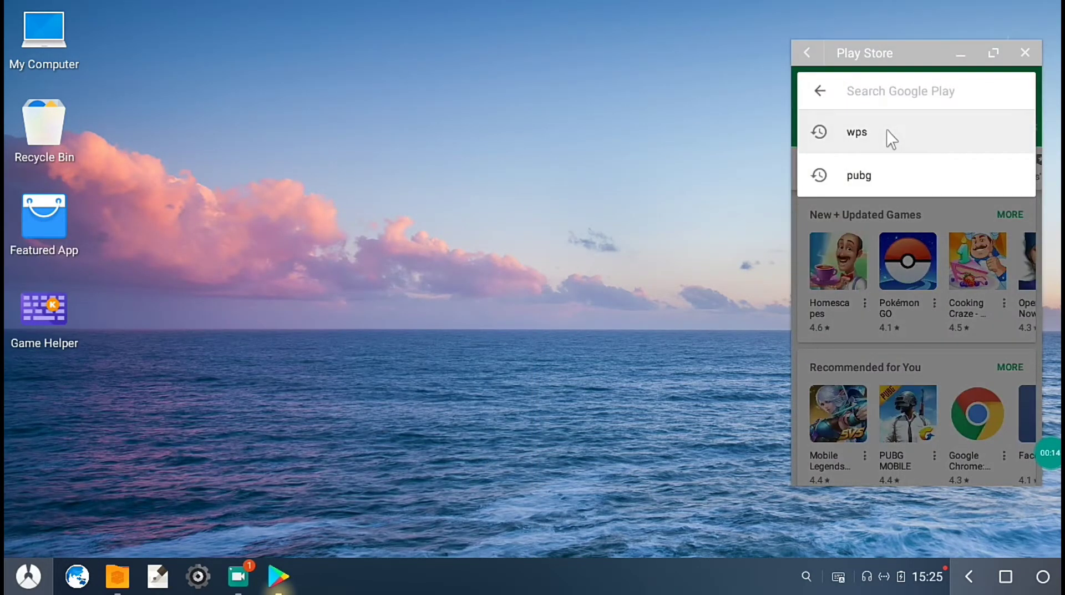
click(886, 131)
click(931, 154)
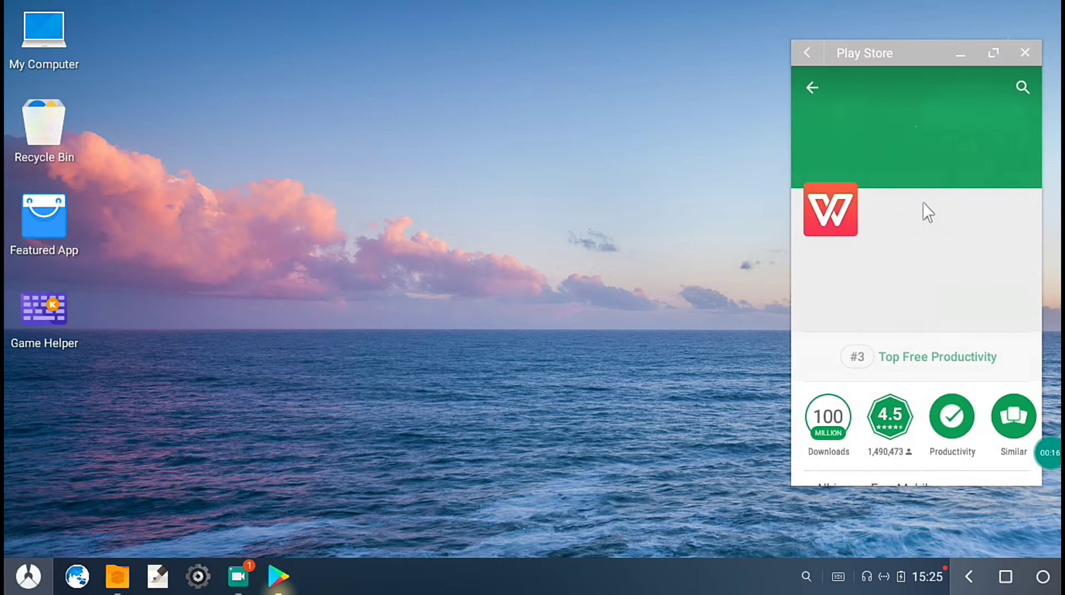
scroll(966, 306, down, 2)
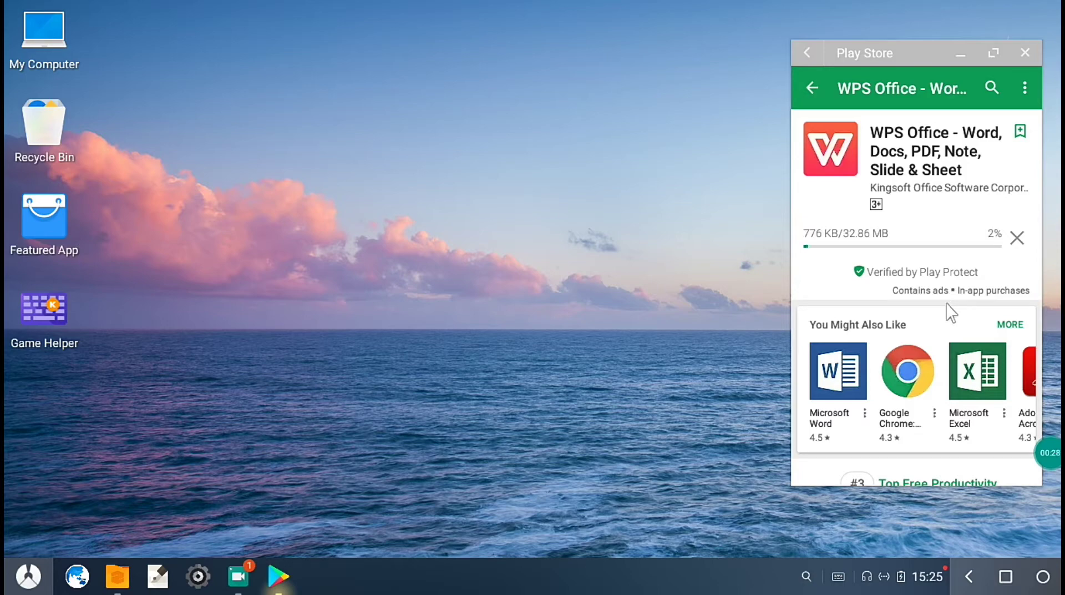
click(1052, 457)
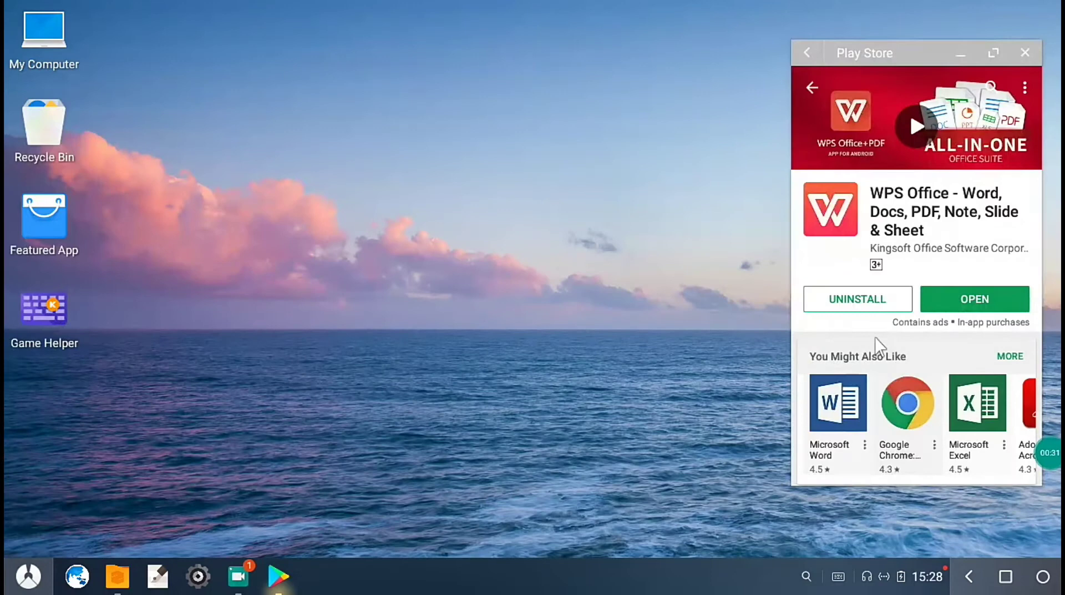
Step: Open WPS Office from its store page and agree to the advertising notice
click(972, 302)
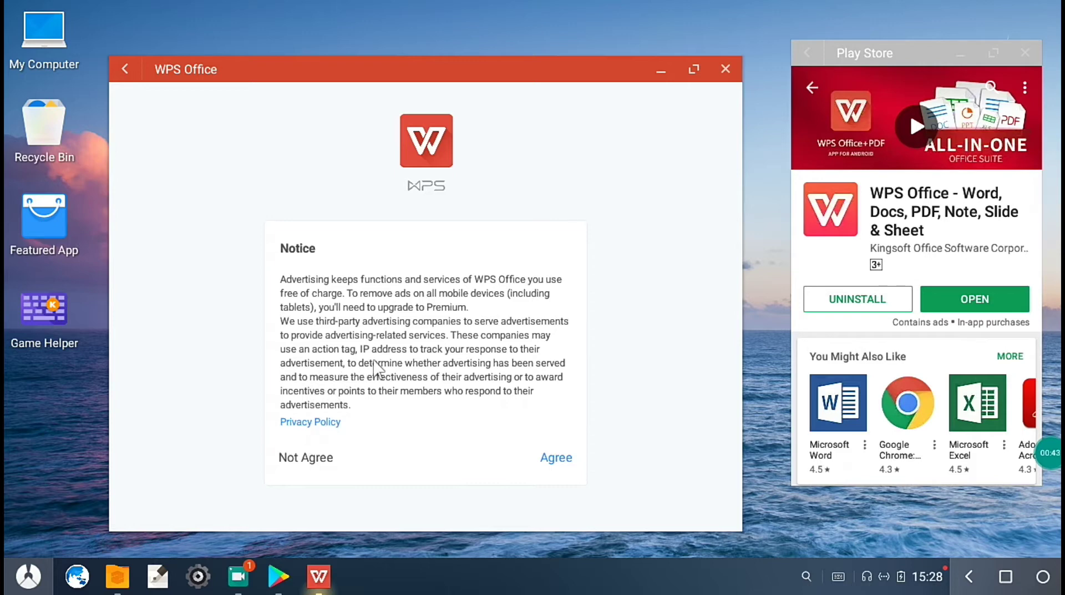
click(560, 455)
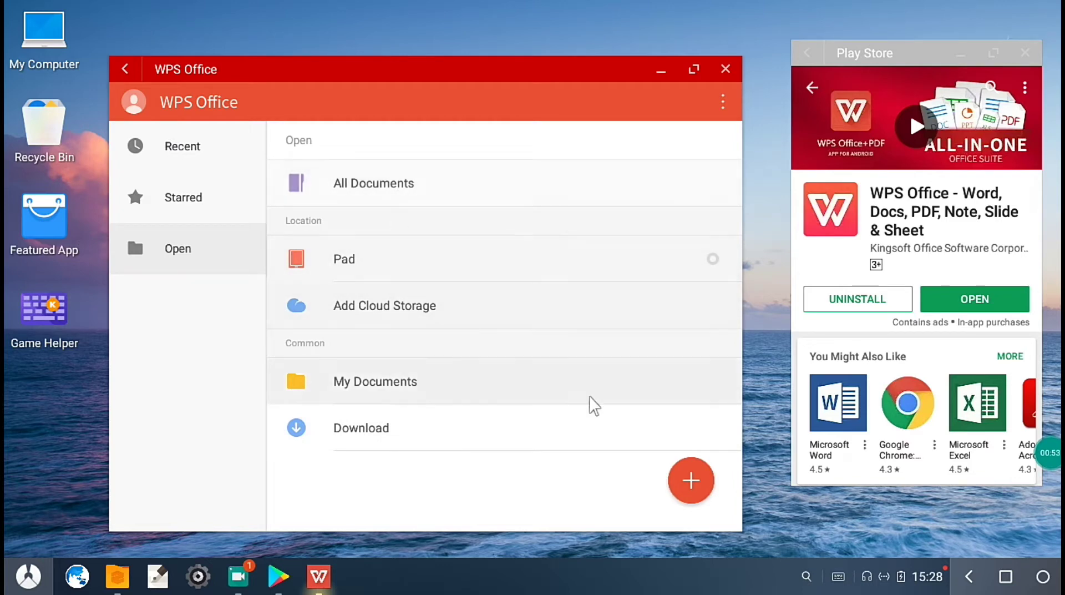
Step: Type 'The quick brown fox jumps over the lazy dog.' in a new blank document, then close it
click(694, 487)
click(694, 261)
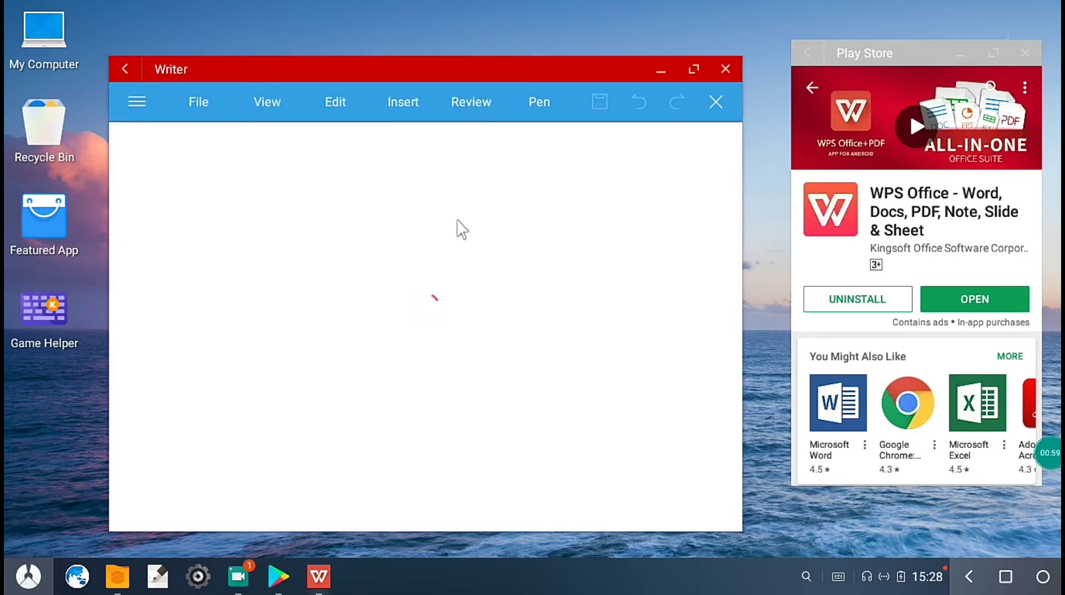
click(452, 210)
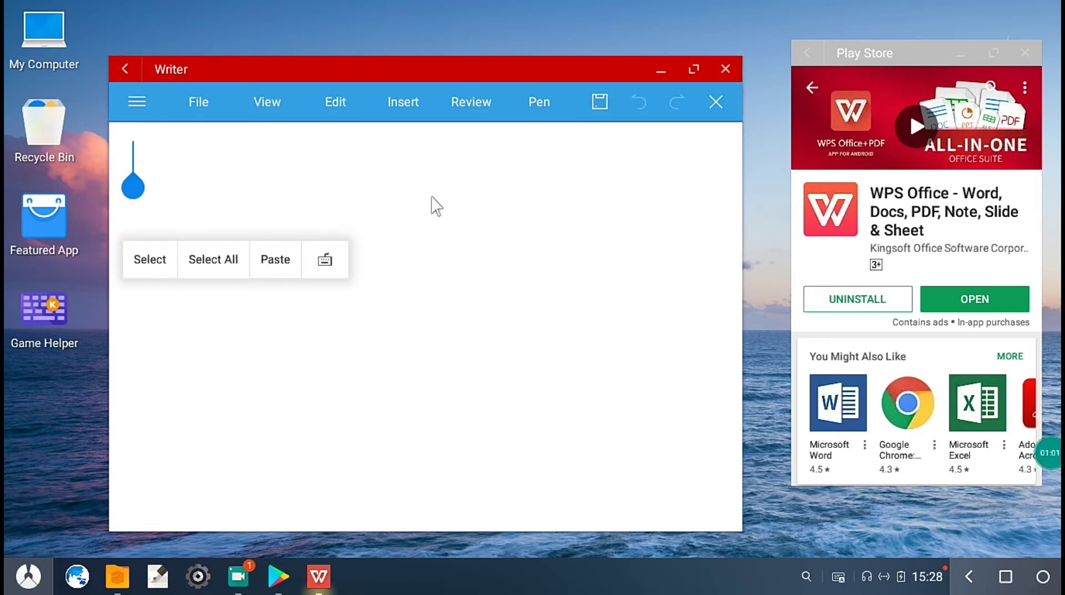
text(The quick brown fox jumo)
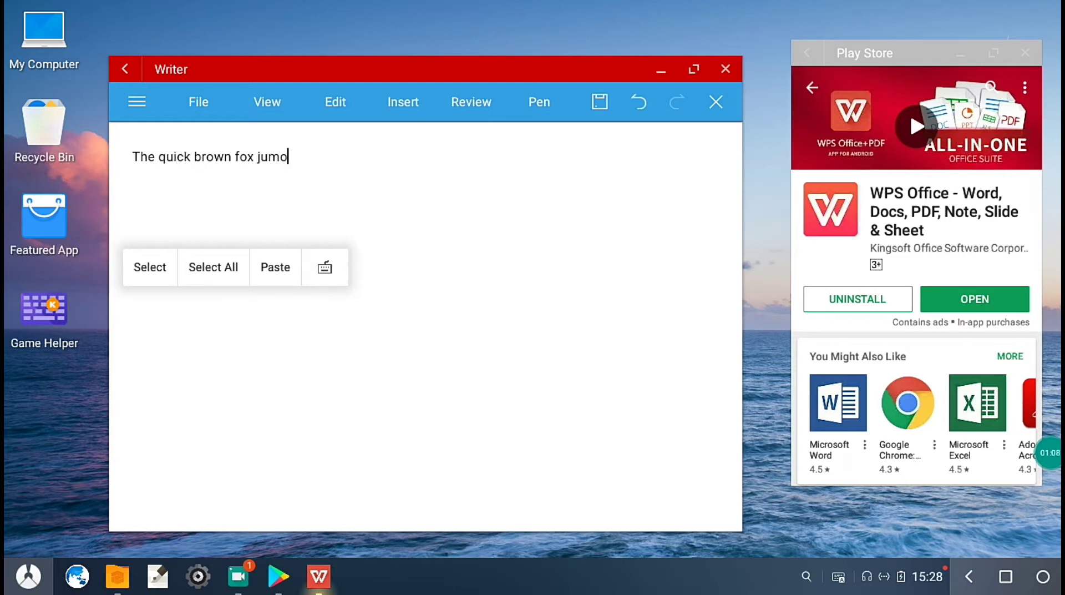
key(BackSpace)
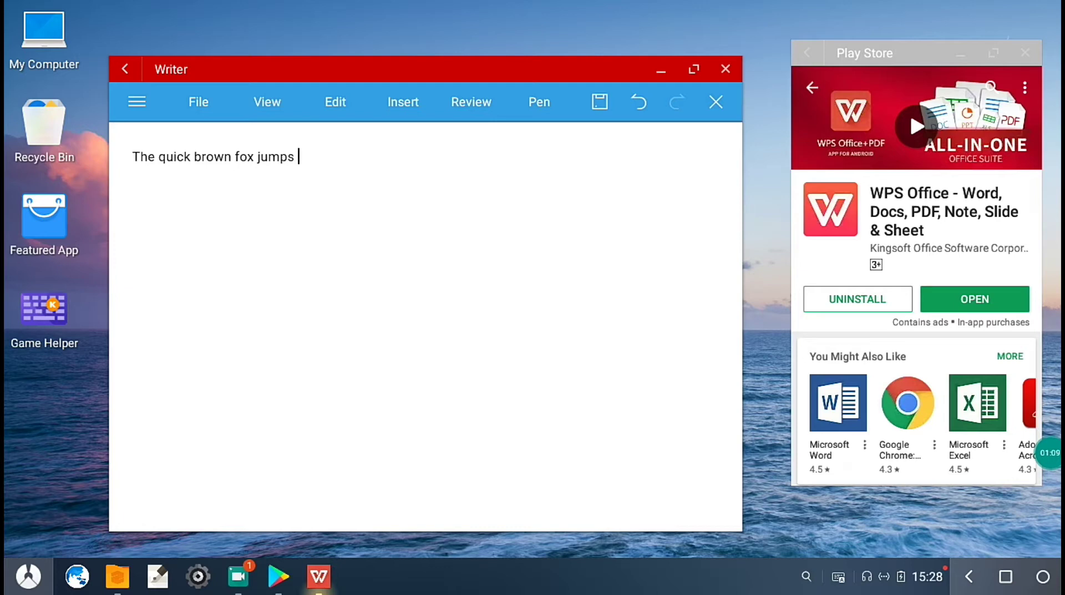
text(over the lazy fo)
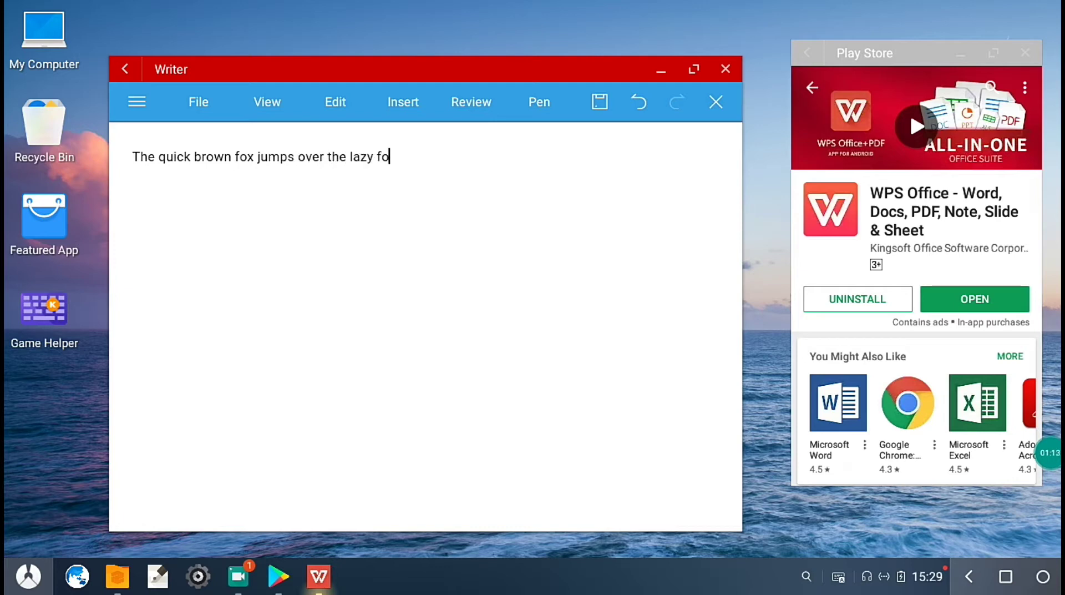
key(BackSpace)
key(BackSpace)
text(dog.)
click(716, 102)
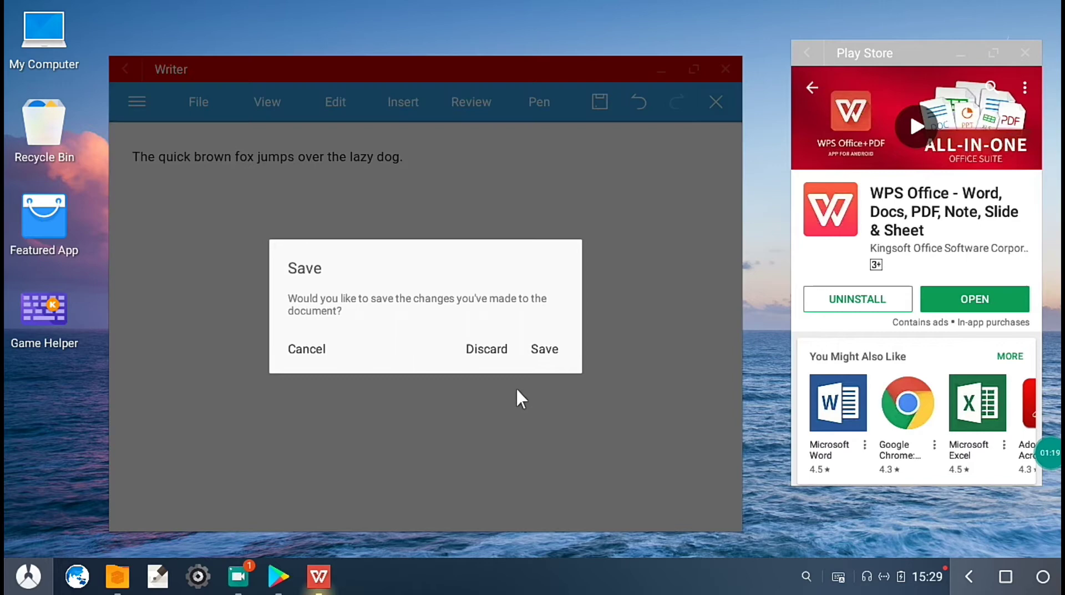
Step: Answer the save prompt, minimize and restore WPS, and dismiss the Go Premium page
click(541, 351)
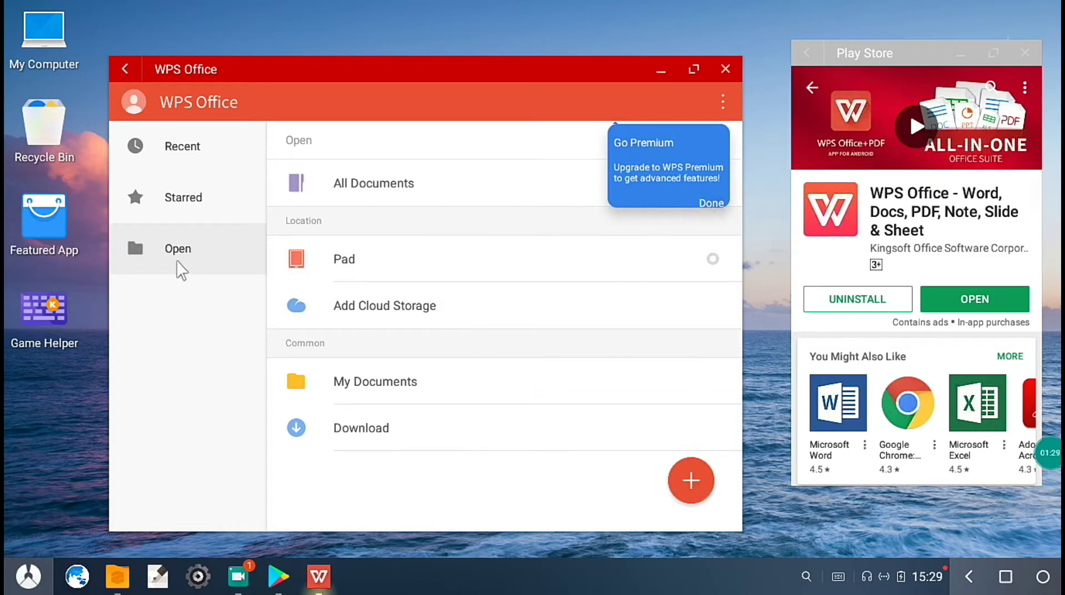
click(320, 579)
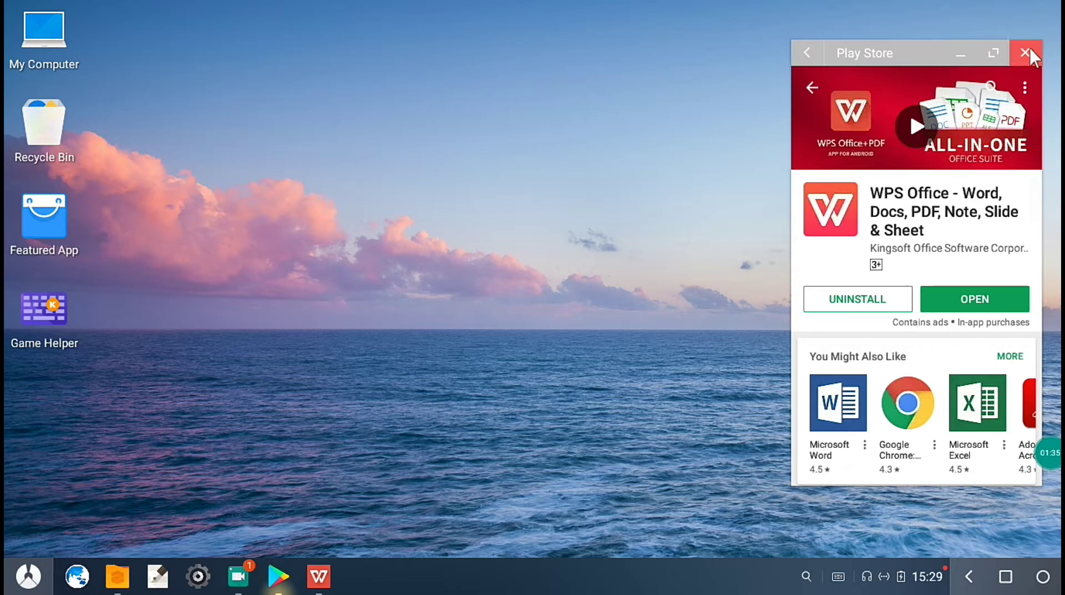
click(320, 582)
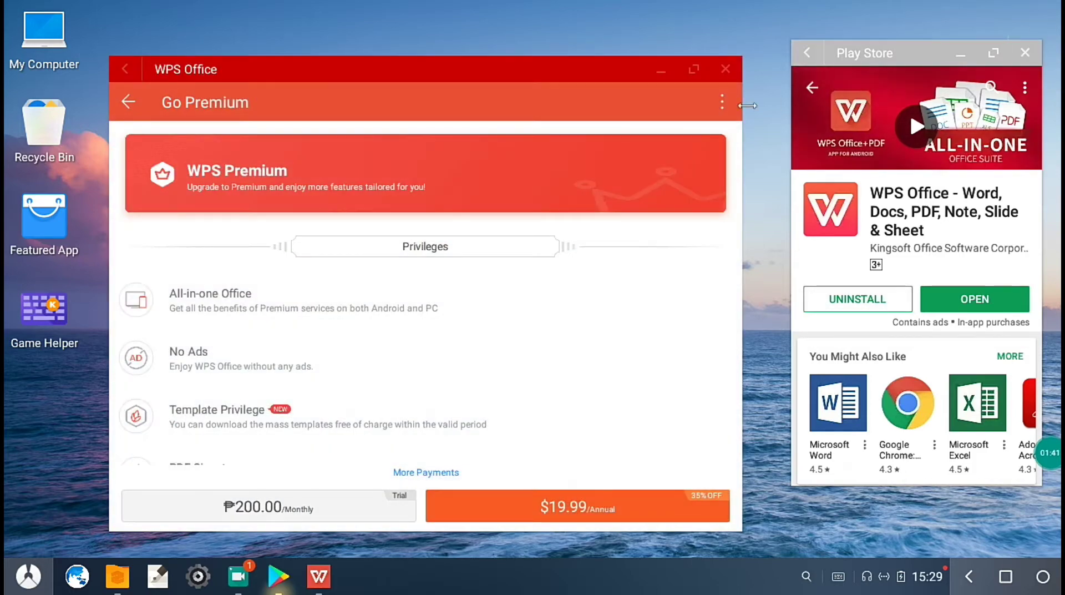
click(129, 102)
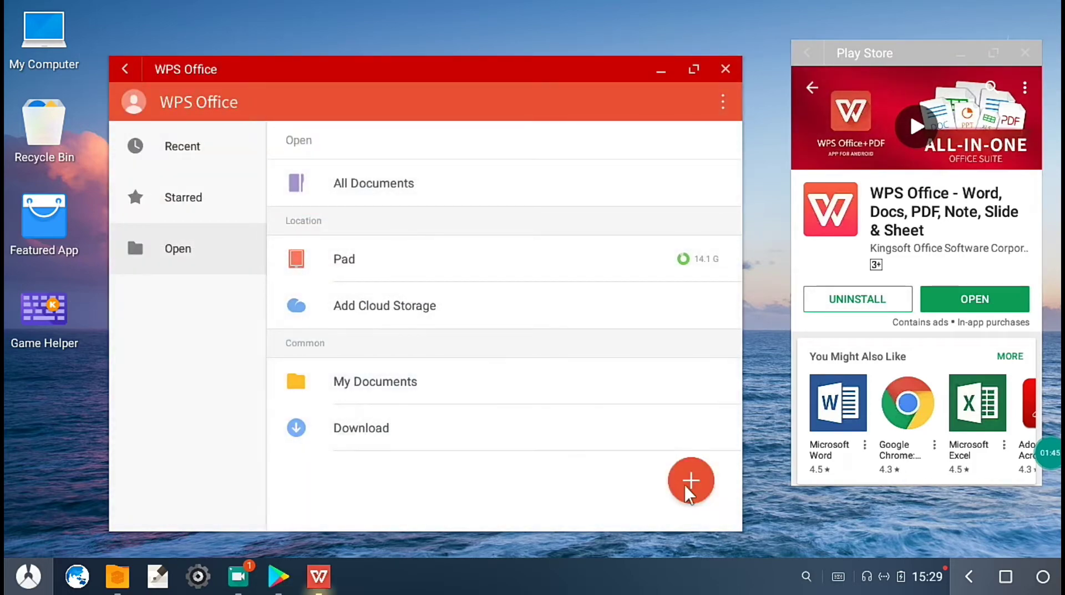
Step: Create a new memo by mistake and close it again
click(689, 491)
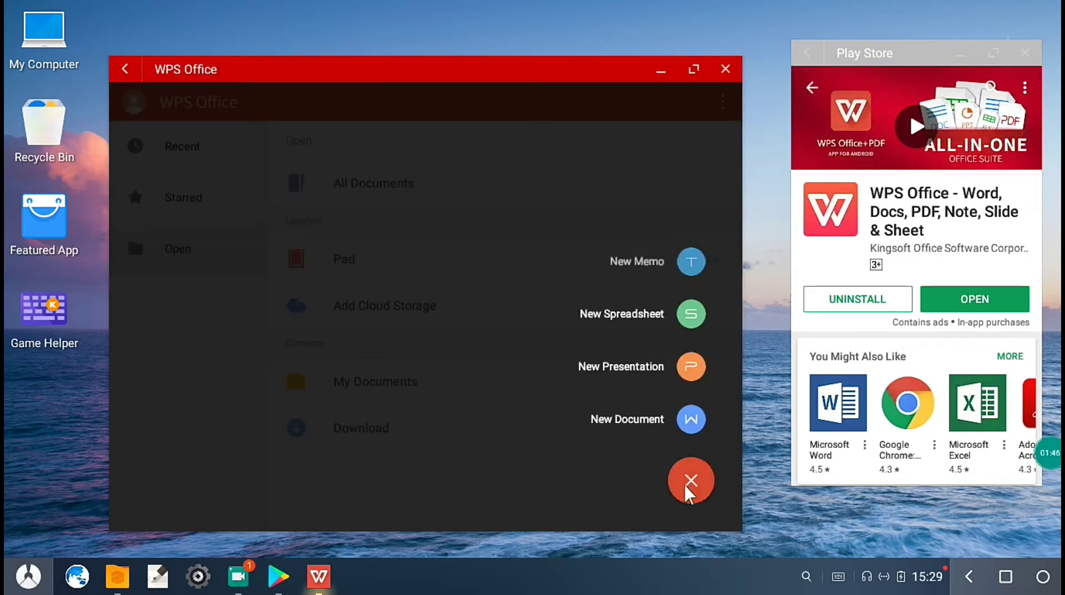
click(690, 263)
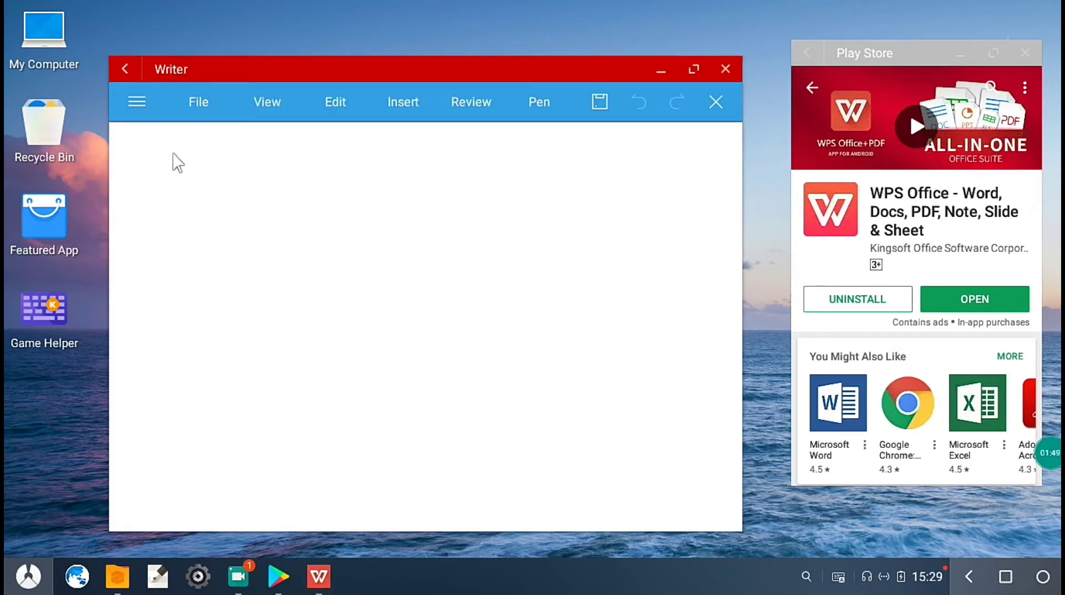
click(716, 101)
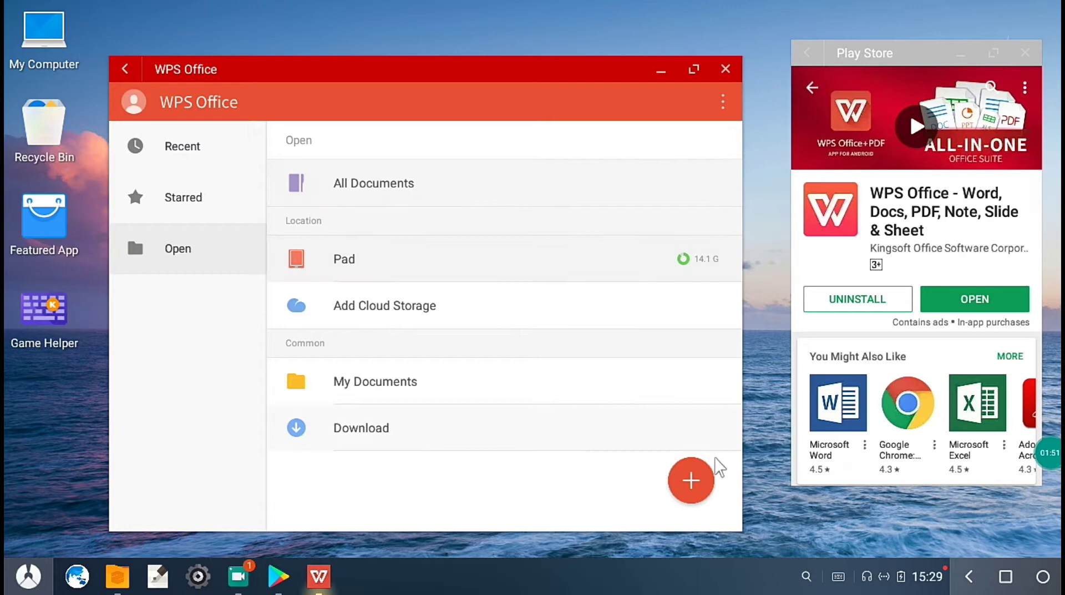
Step: Start a blank document and begin typing the quick brown fox sentence
click(689, 488)
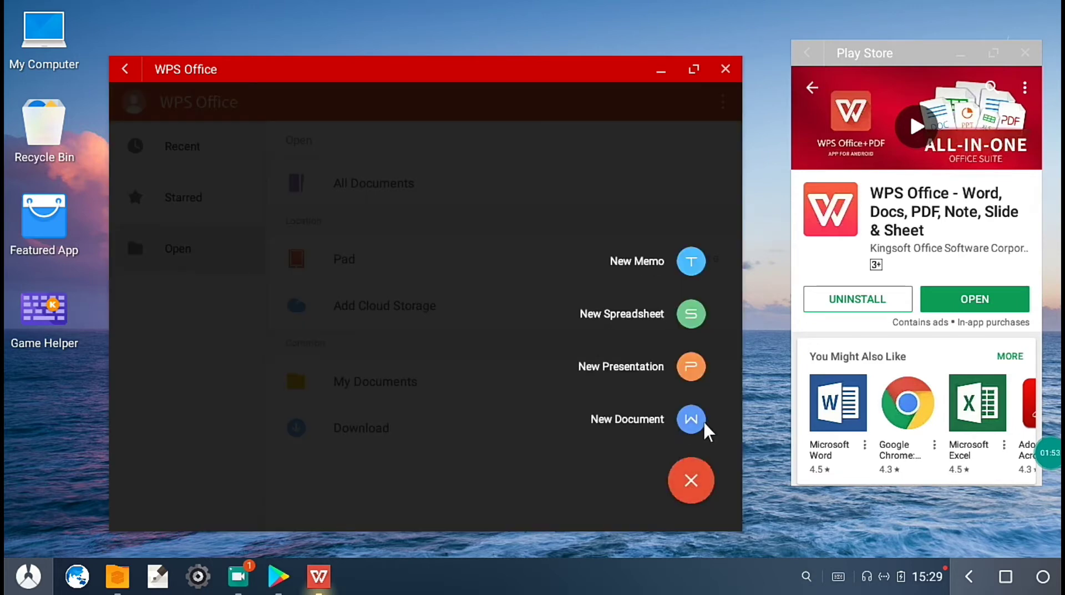
click(692, 420)
click(427, 176)
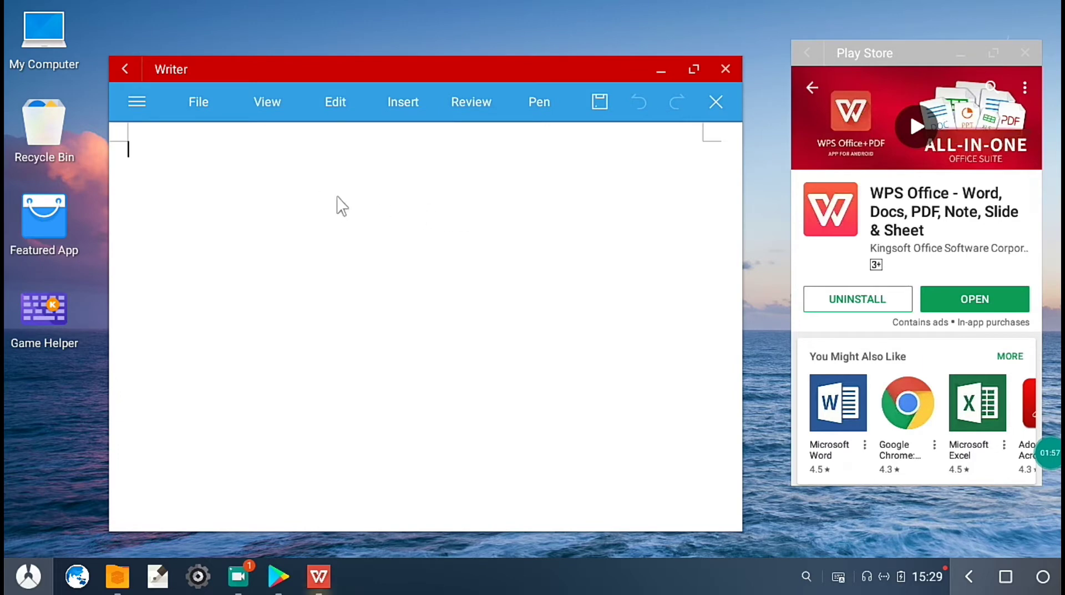
click(211, 205)
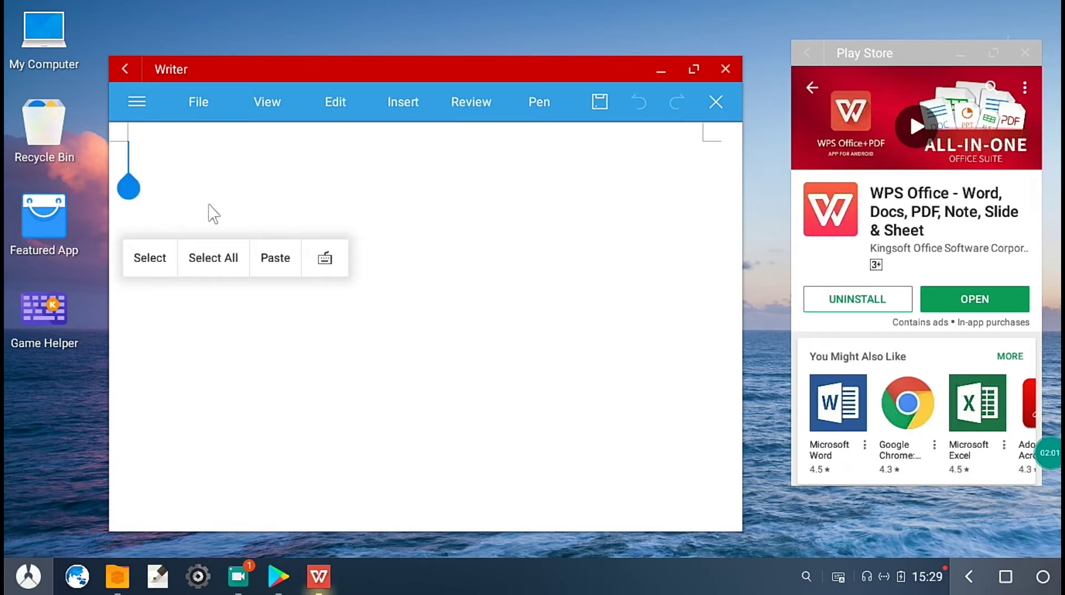
text(Thw)
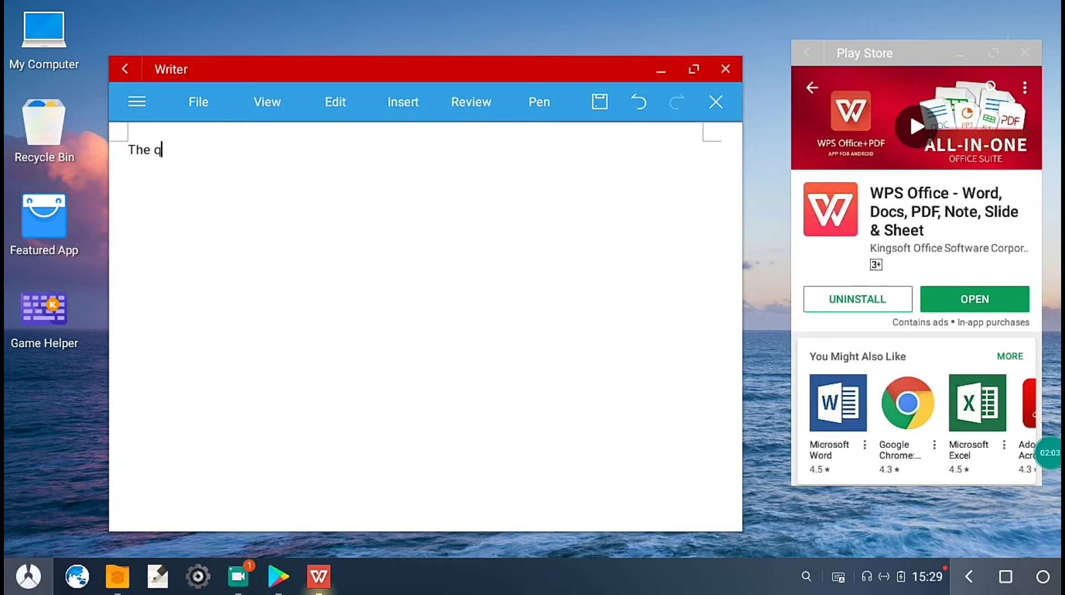
text(k b)
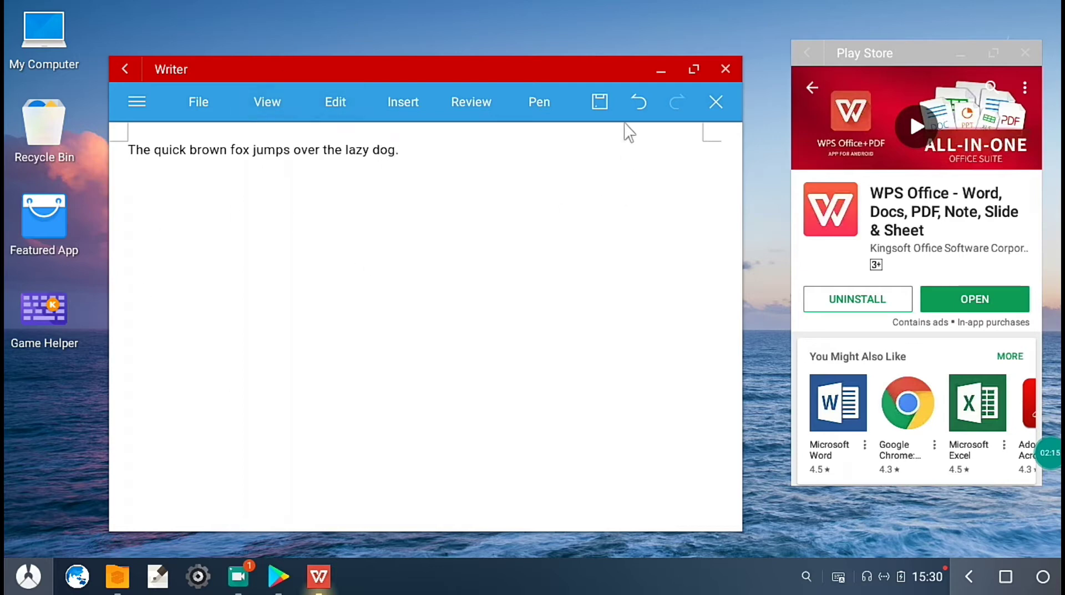
Step: Cancel the save dialog, close the document discarding changes, and go back to WPS home
click(598, 103)
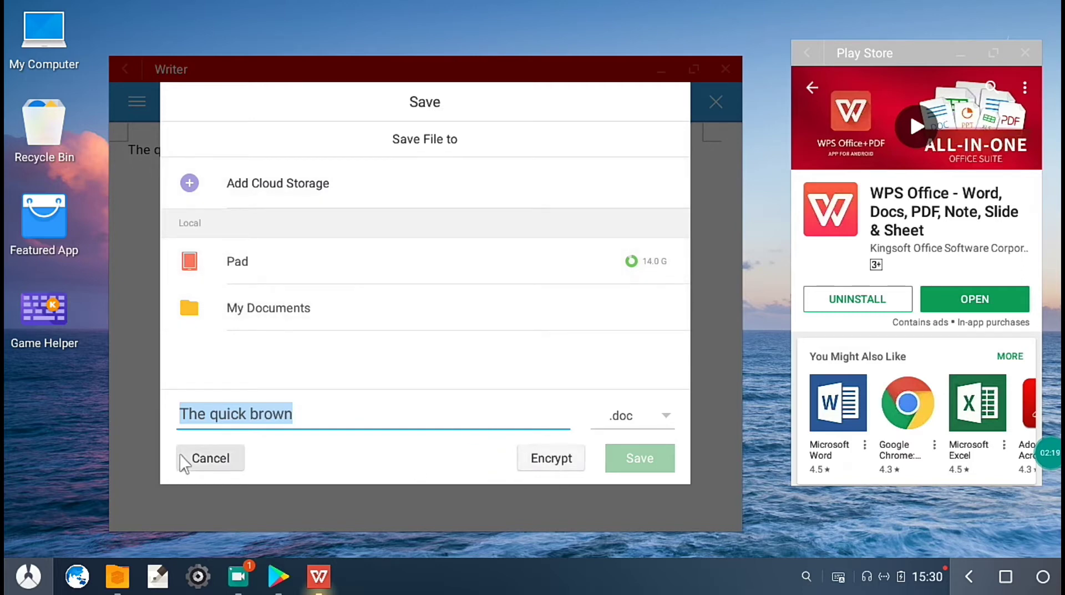
click(213, 451)
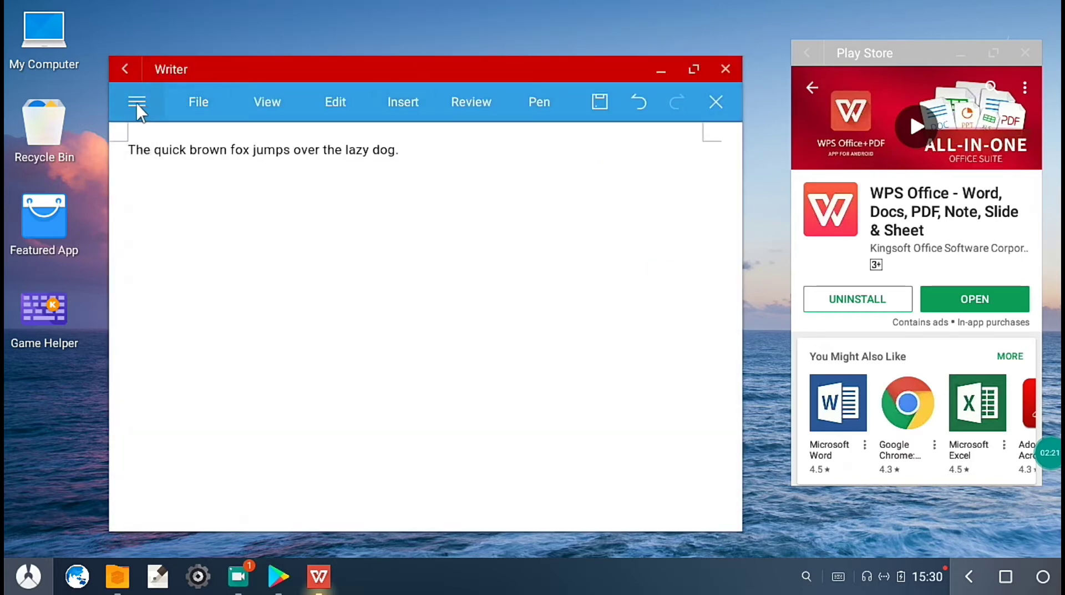
click(138, 105)
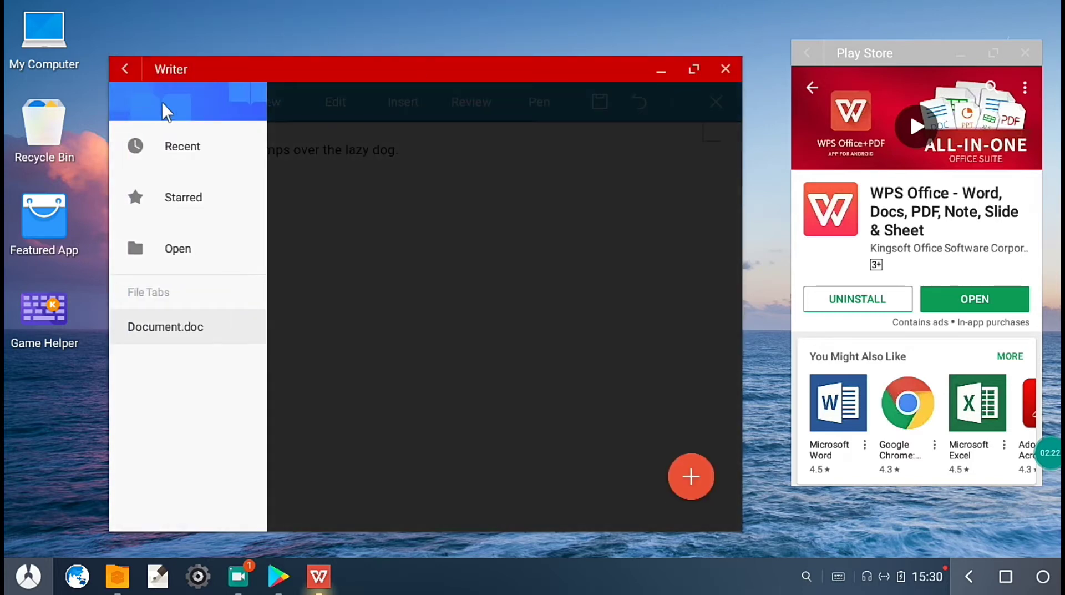
click(511, 328)
click(718, 103)
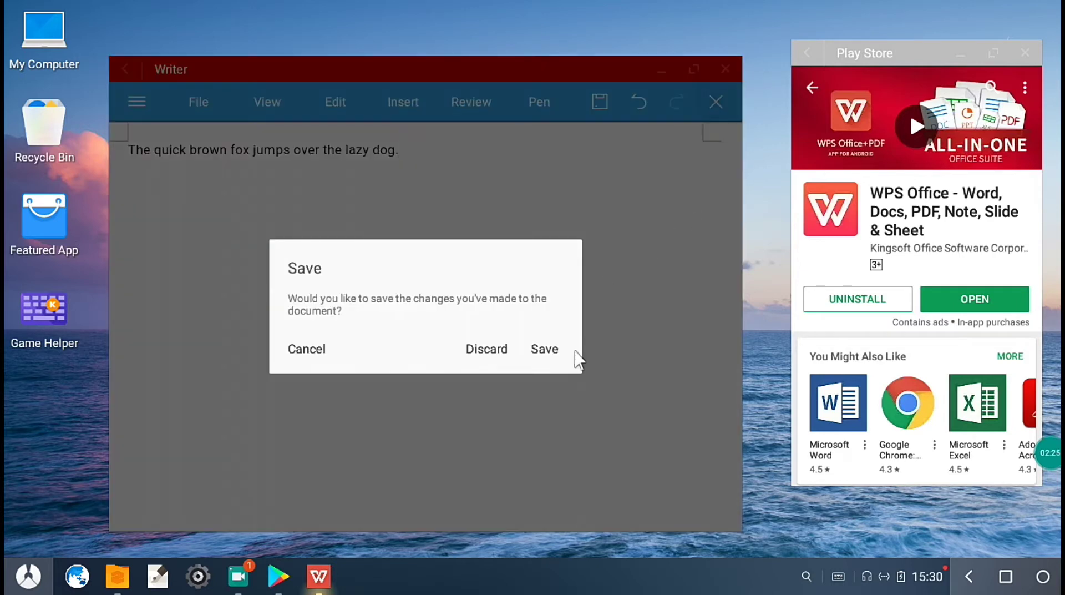
click(491, 355)
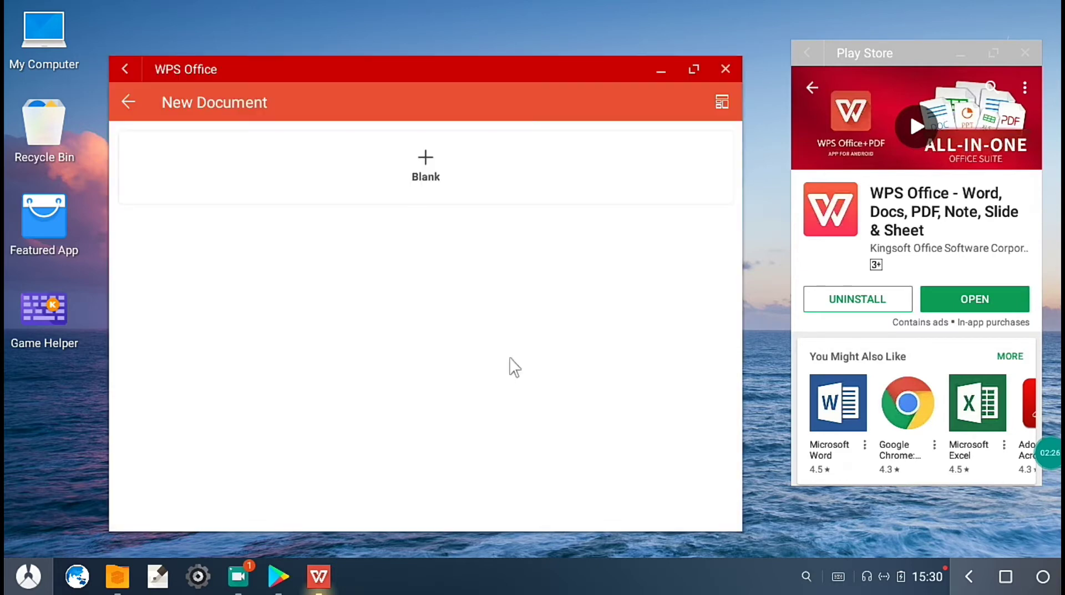
click(135, 101)
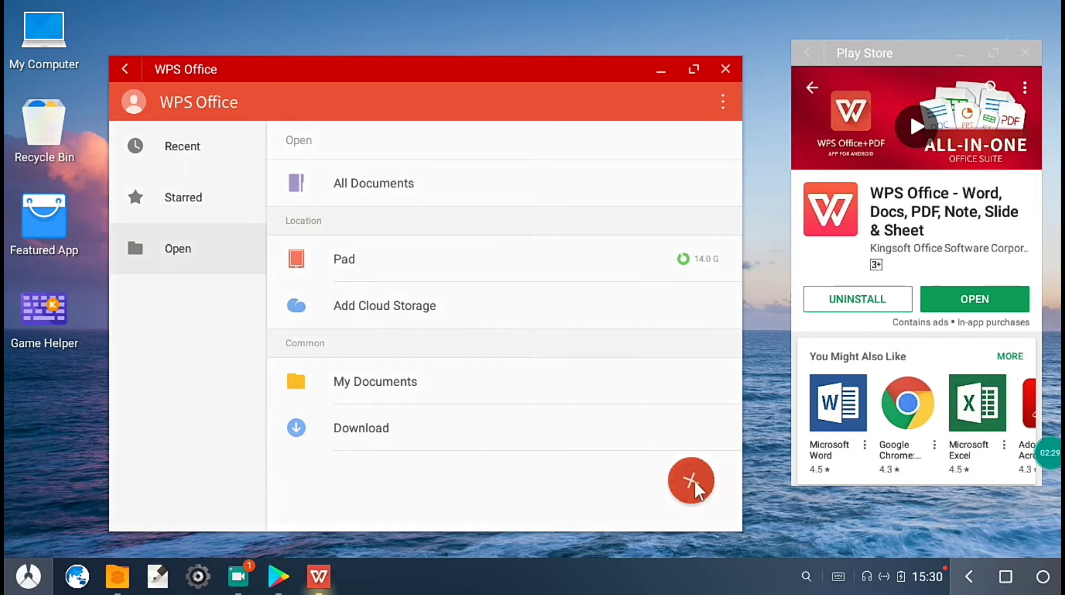
Step: Create a new spreadsheet and enter the values 1, 2 and 3 across A1, B1 and C1
click(691, 482)
click(691, 314)
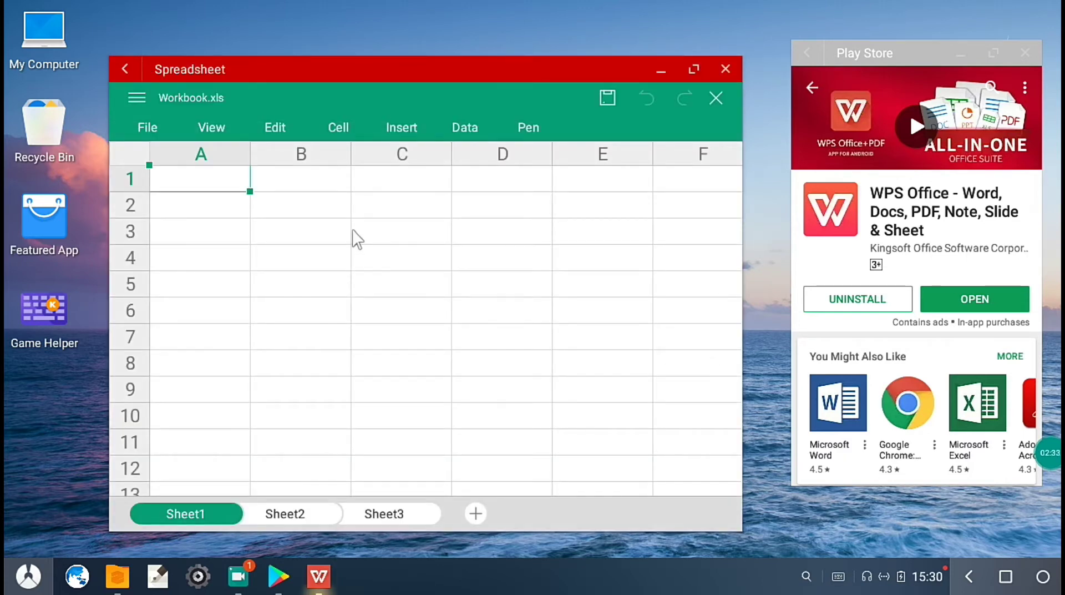
text(1)
key(Tab)
key(Tab)
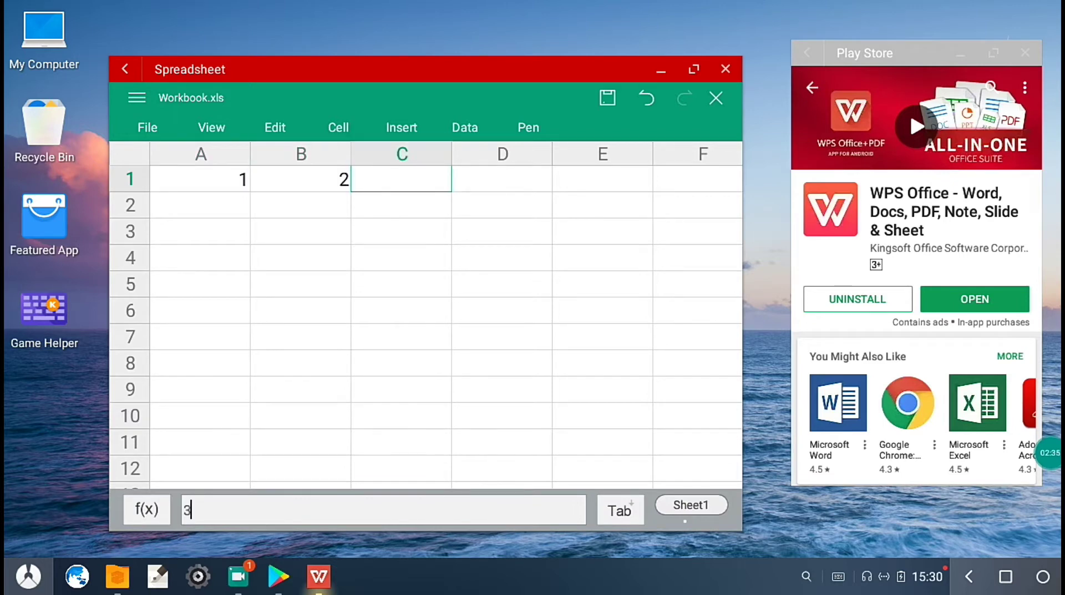
text(3)
key(Tab)
text(=)
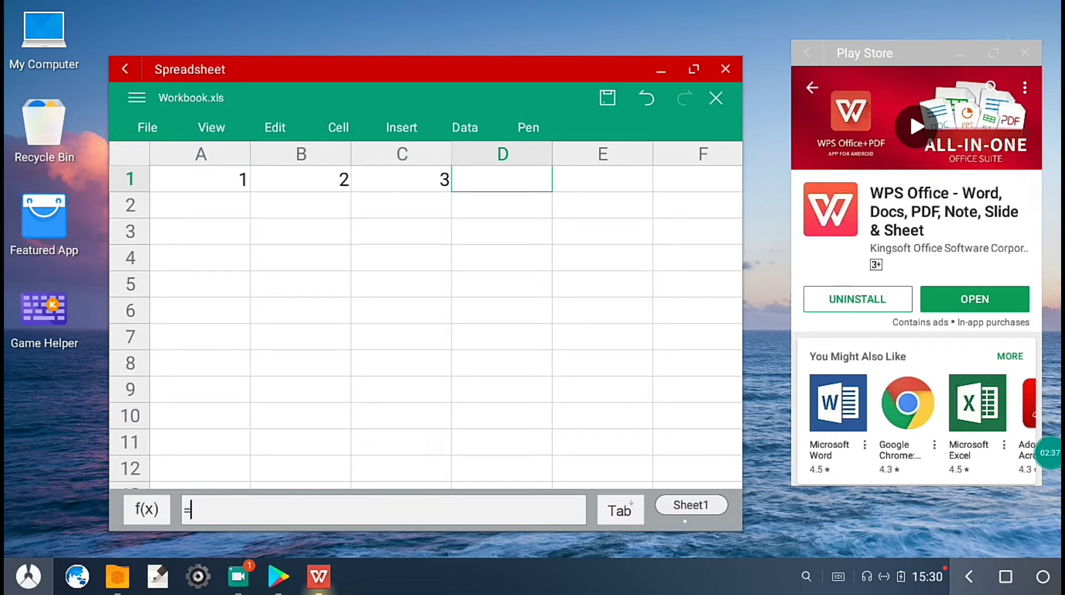
text(sum)
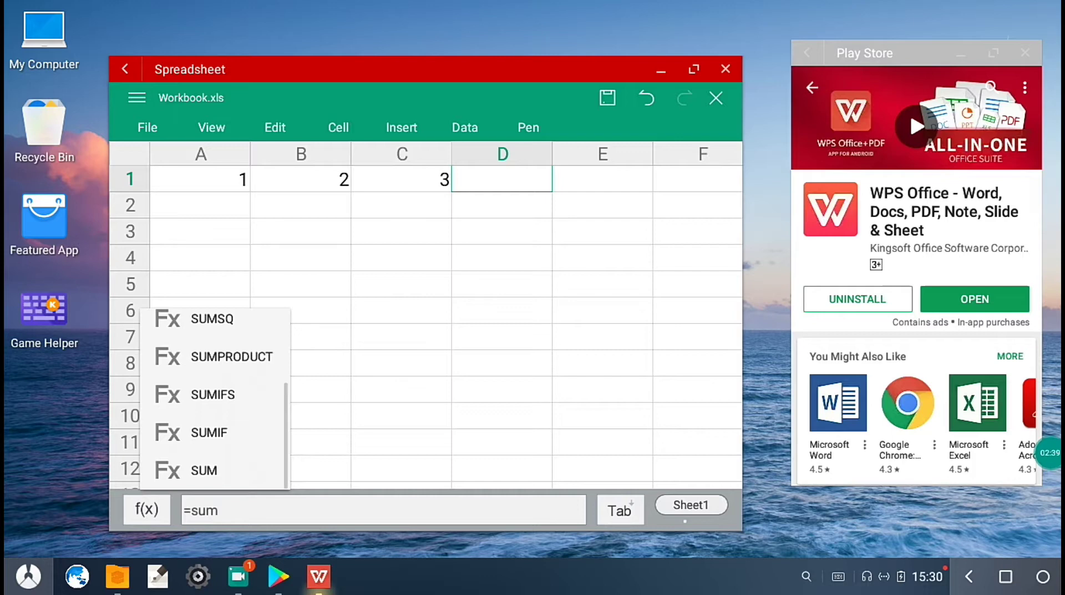
text(()
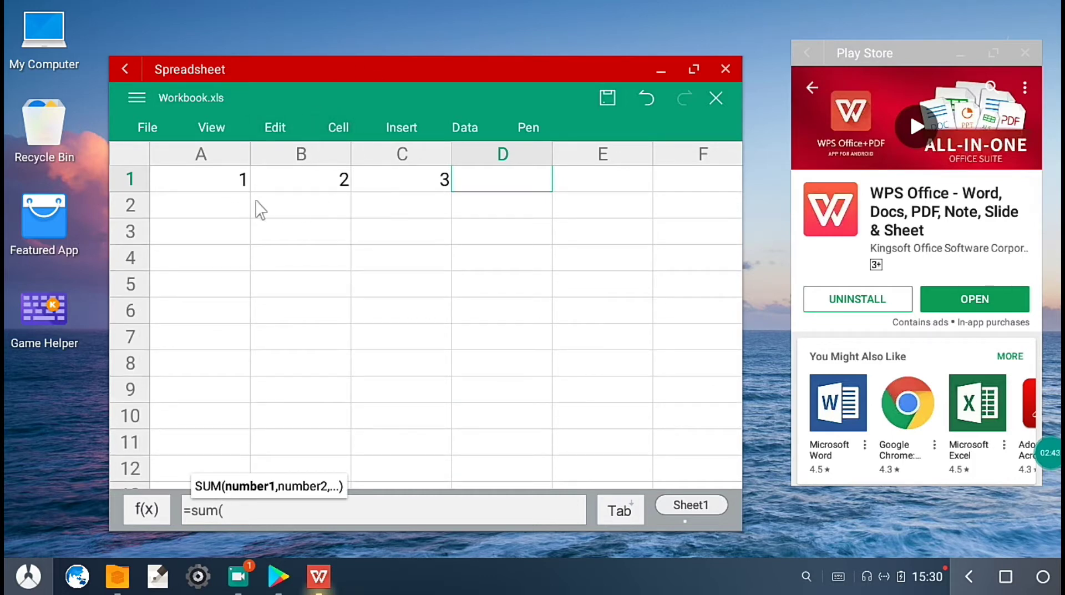
click(216, 202)
click(241, 179)
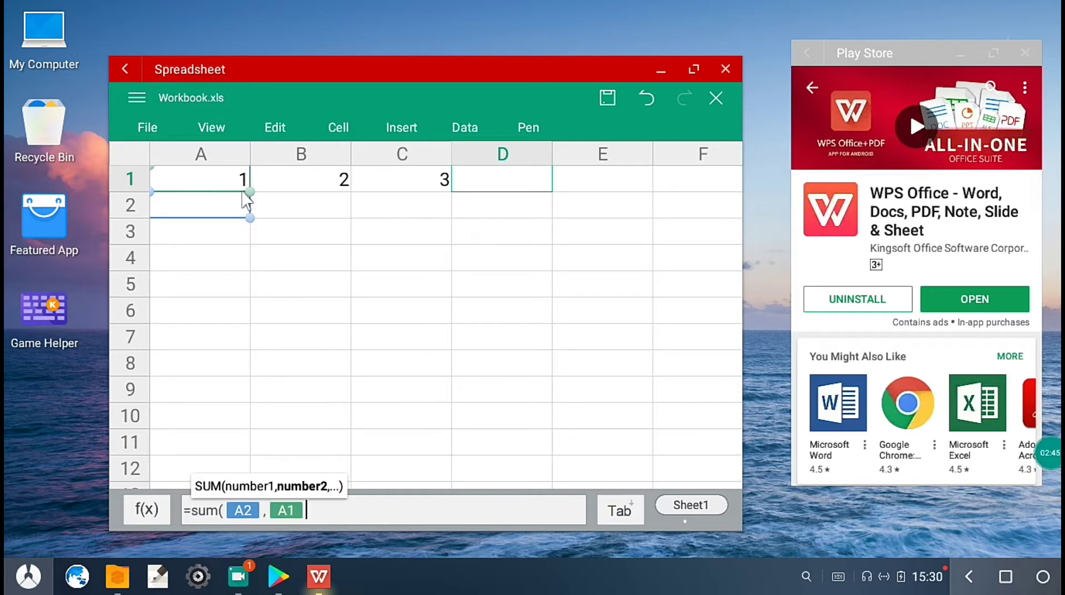
click(219, 181)
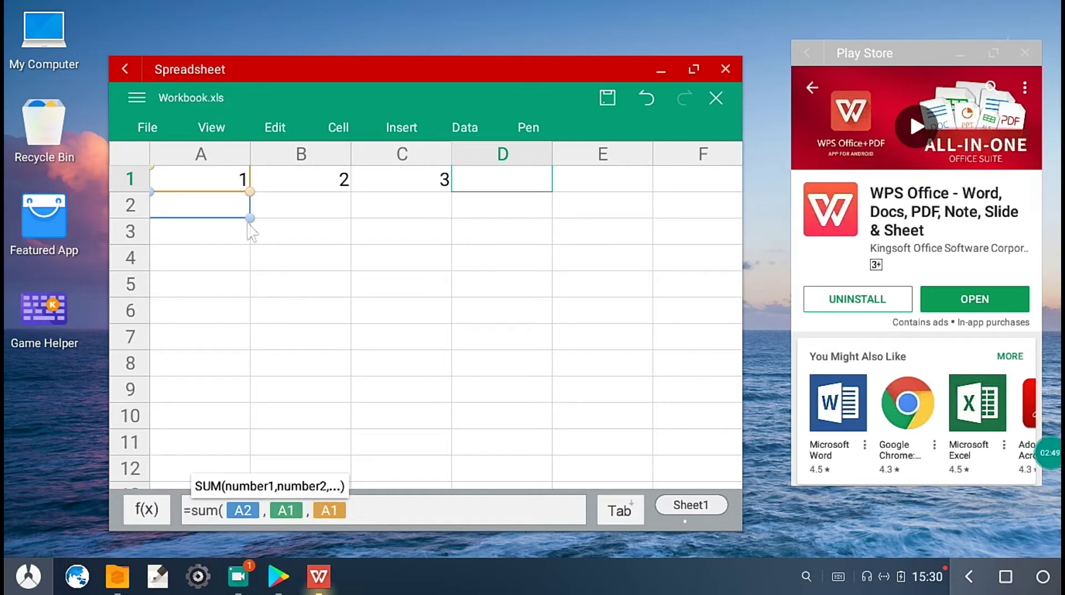
key(Escape)
click(507, 189)
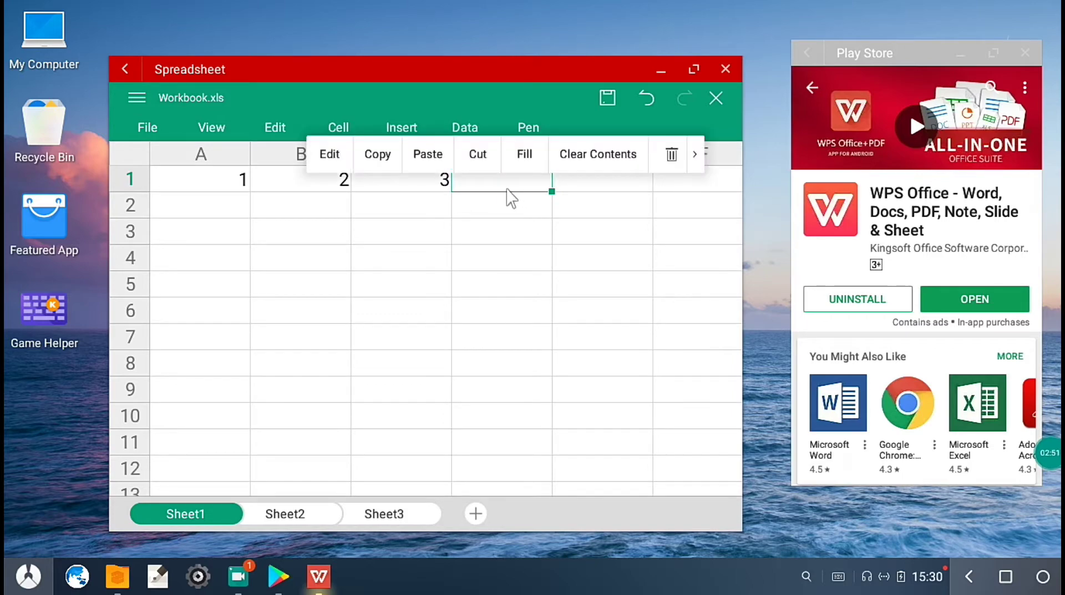
Step: Enter =SUM(A1:C1) in D1, correcting mistaken references, so it shows 6
click(1048, 450)
text(=)
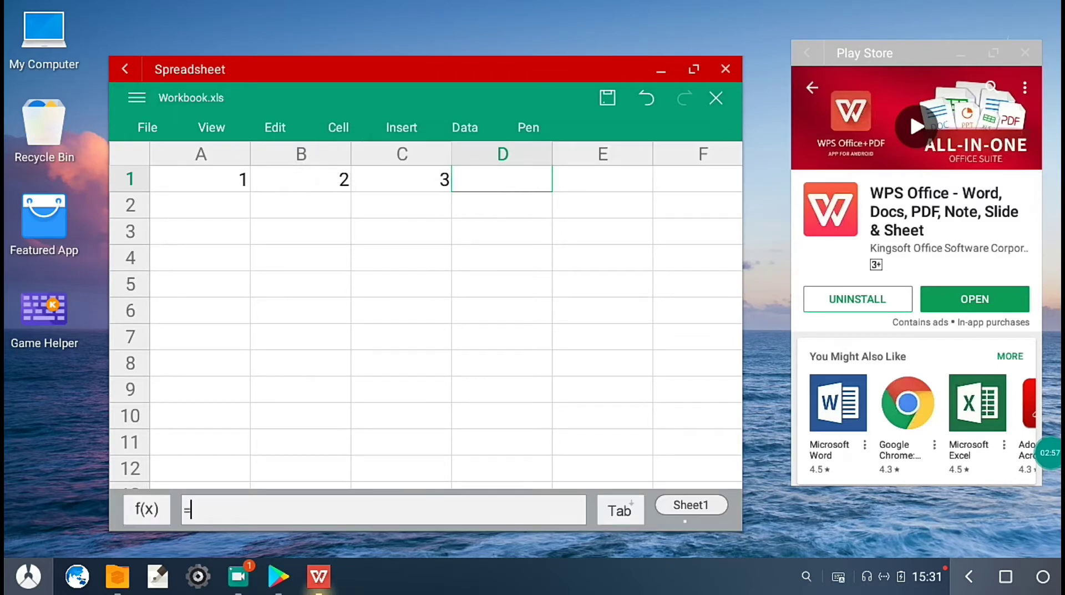
text(sum)
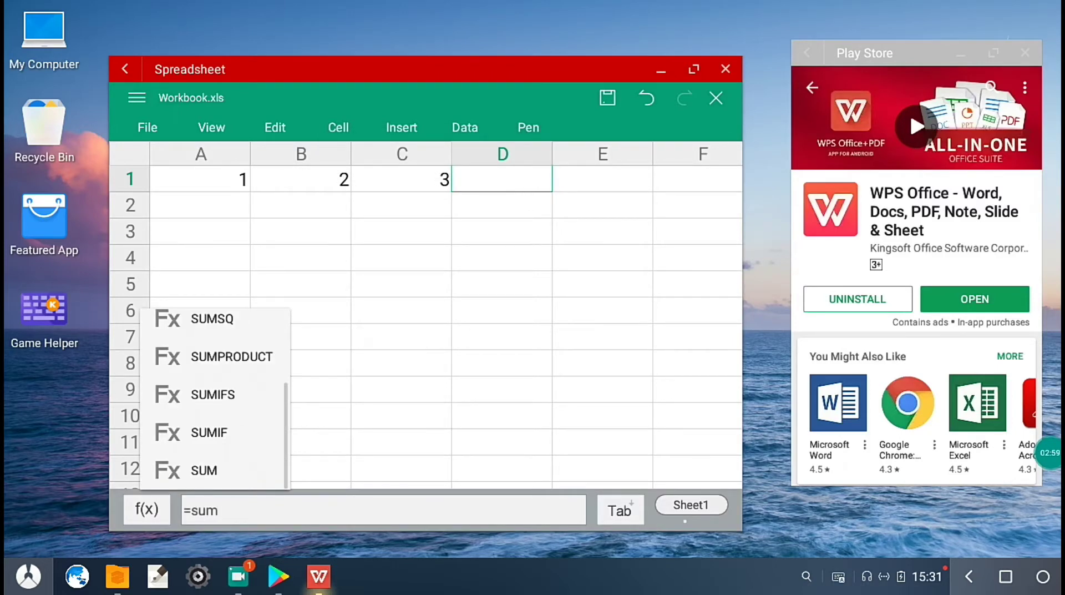
text(()
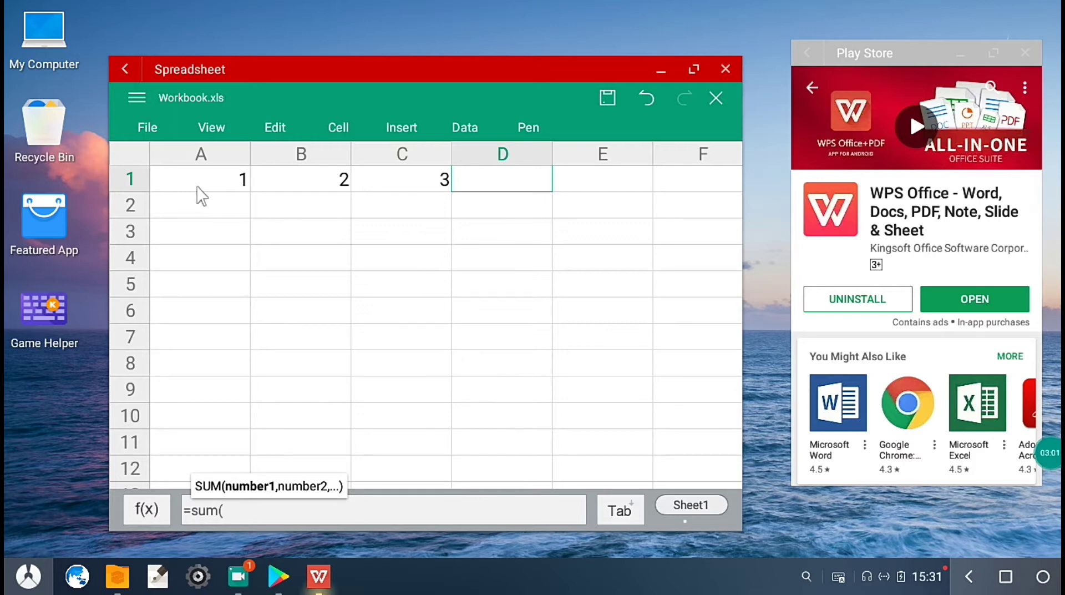
click(214, 184)
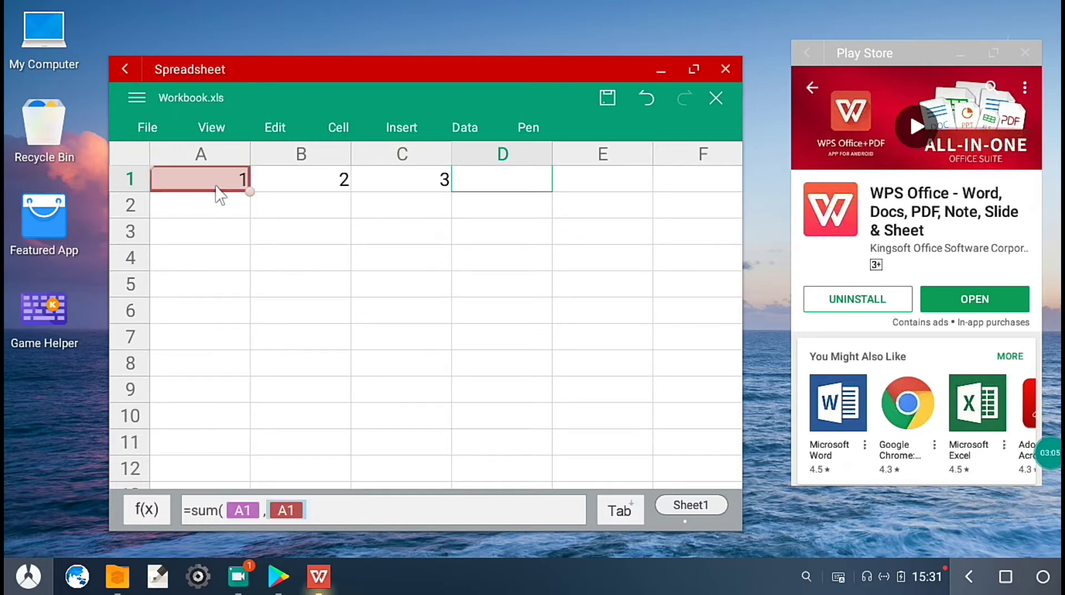
key(BackSpace)
key(BackSpace)
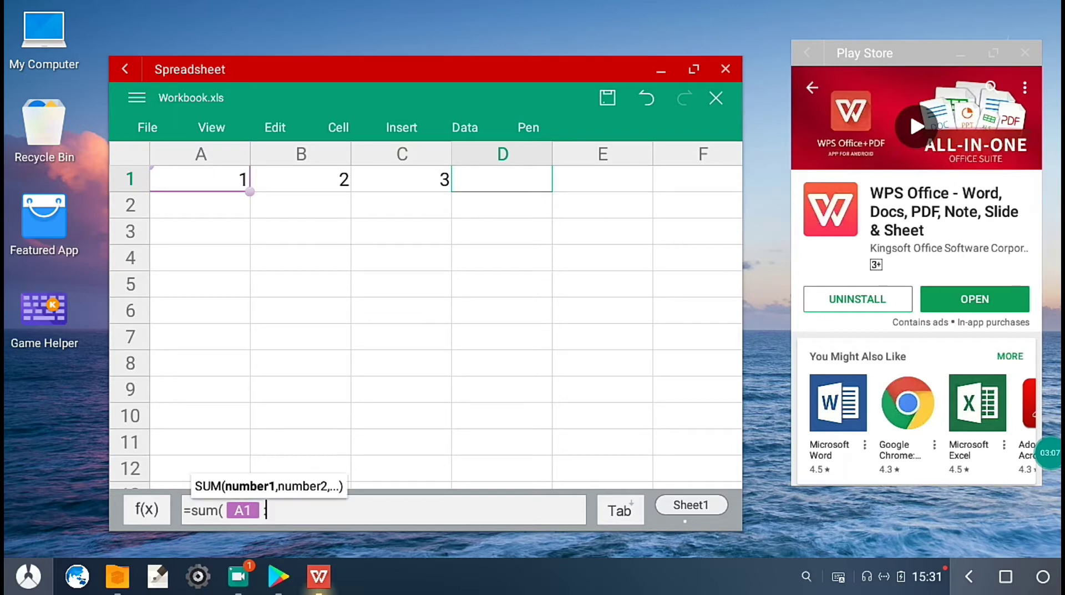
click(433, 194)
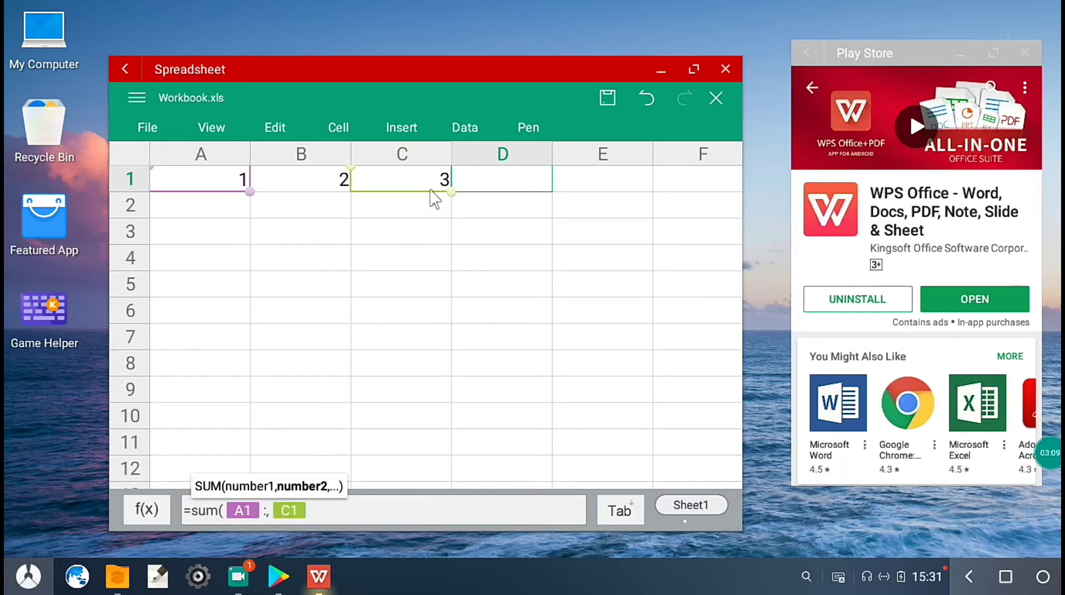
key(BackSpace)
key(BackSpace)
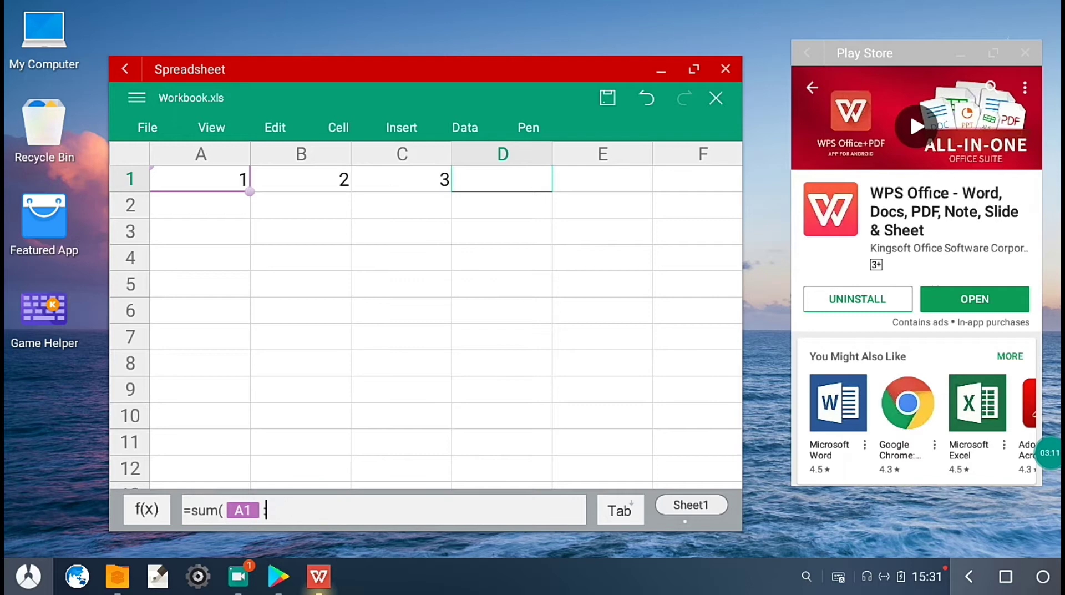
click(415, 184)
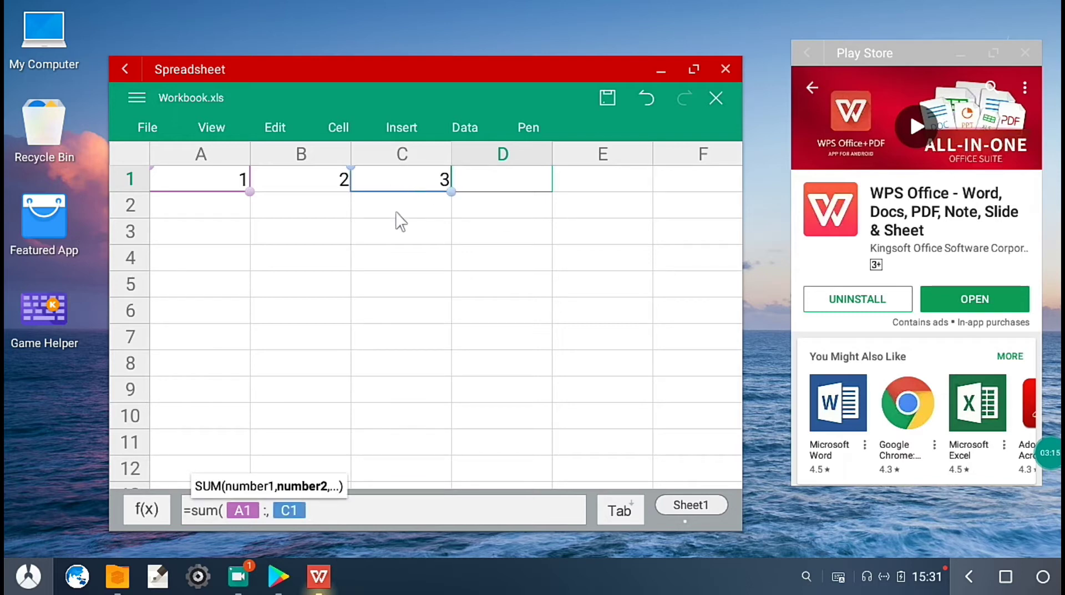
key(BackSpace)
key(BackSpace)
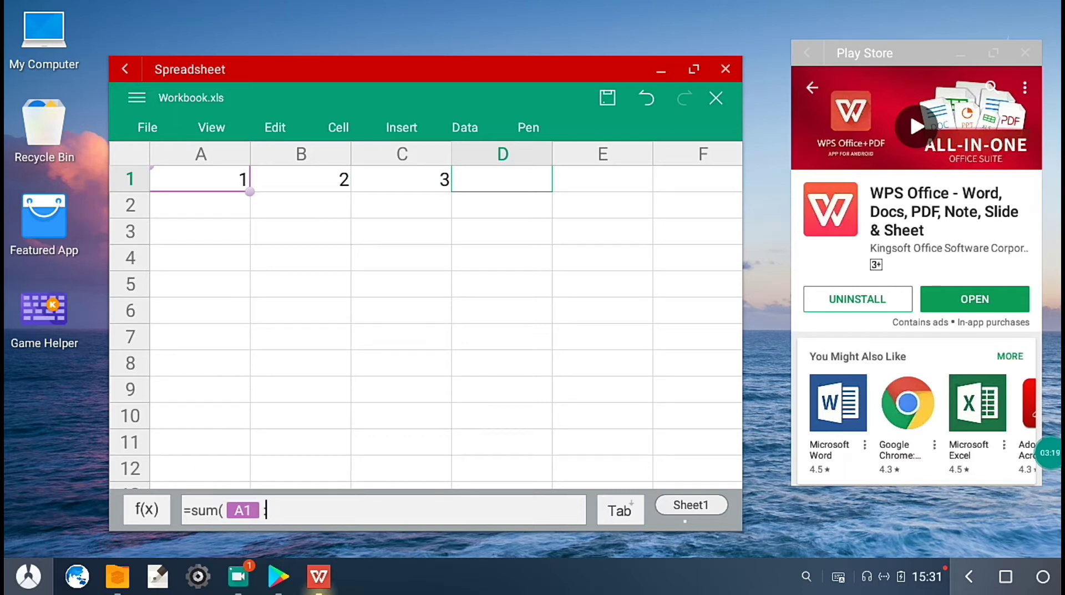
text(:C)
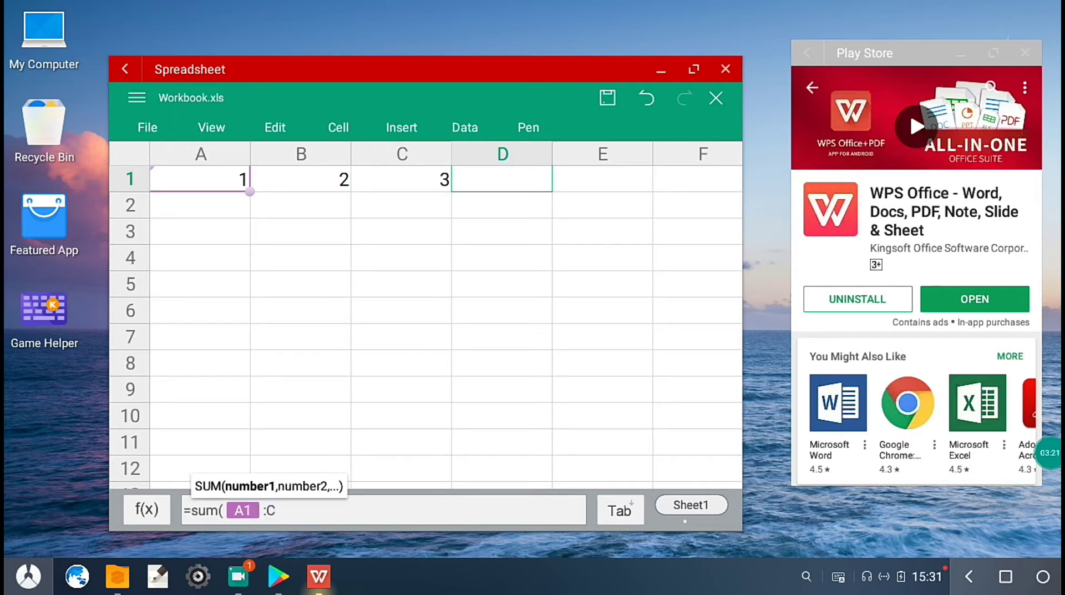
text(3))
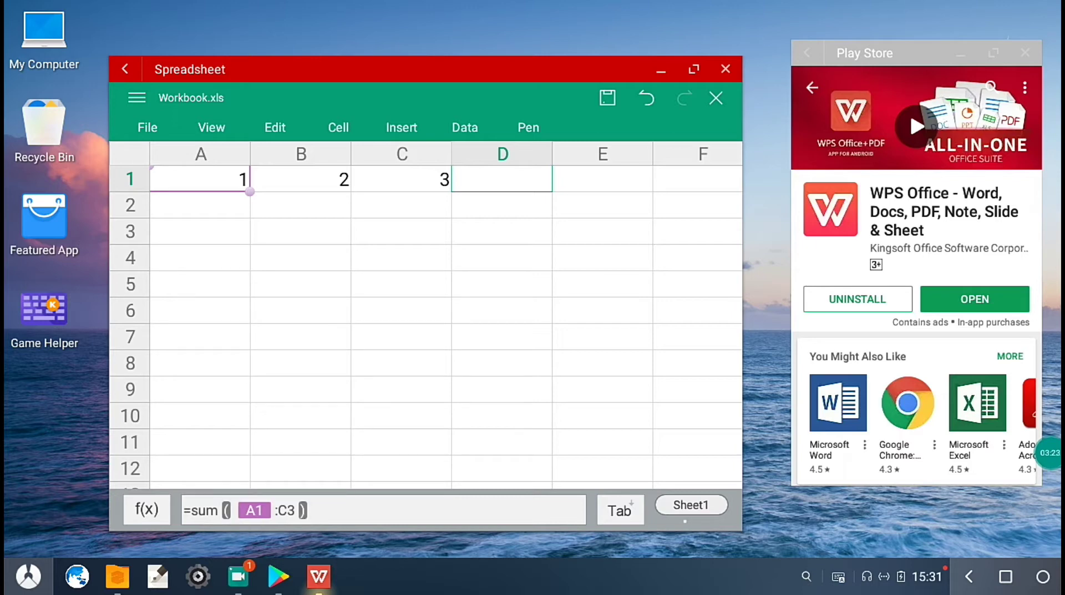
key(BackSpace)
key(BackSpace)
text(1))
key(Return)
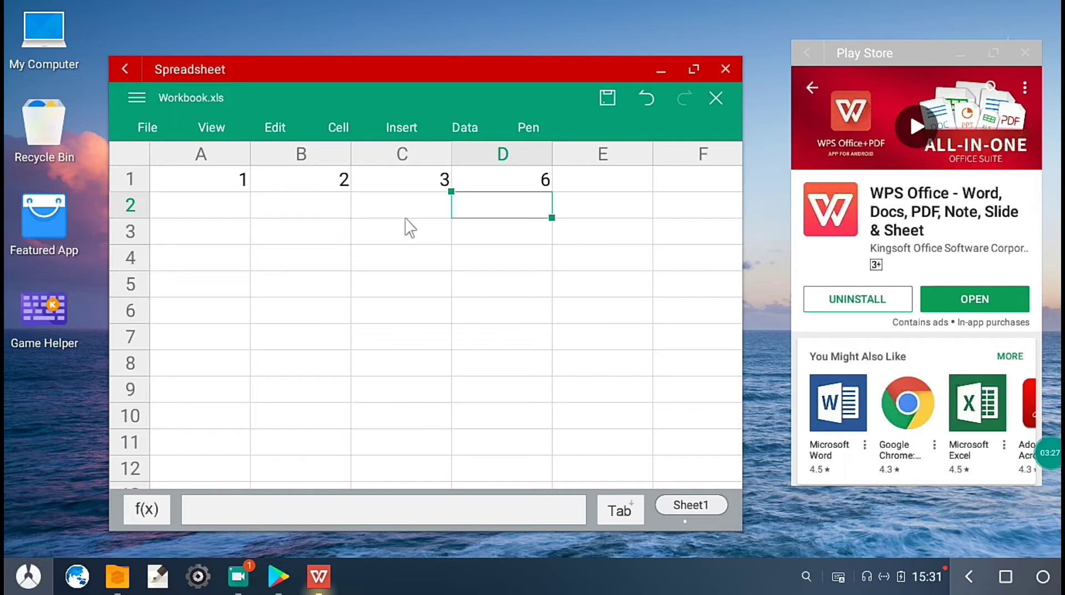
Step: Select D2 and enter =AVERAGE(A1:C1), fixing the range end, so it shows 2
click(506, 182)
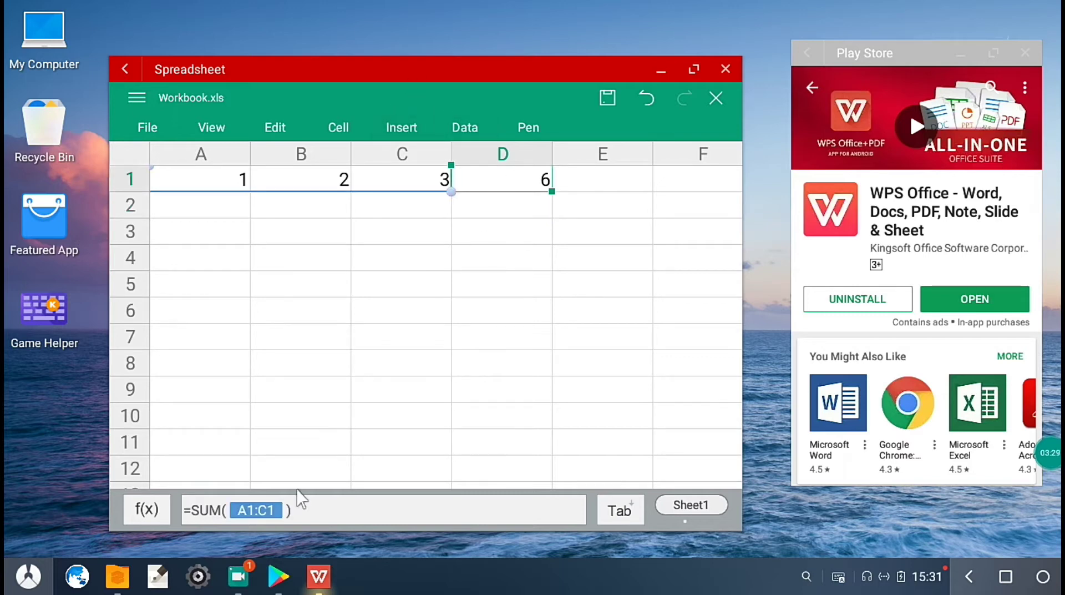
click(529, 222)
click(480, 209)
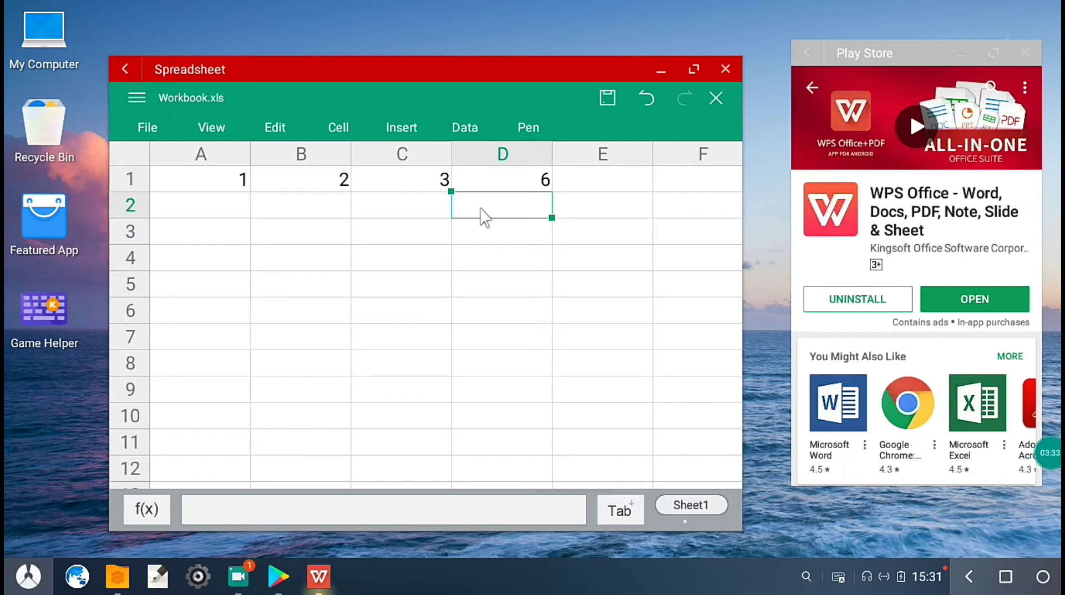
text(=avera)
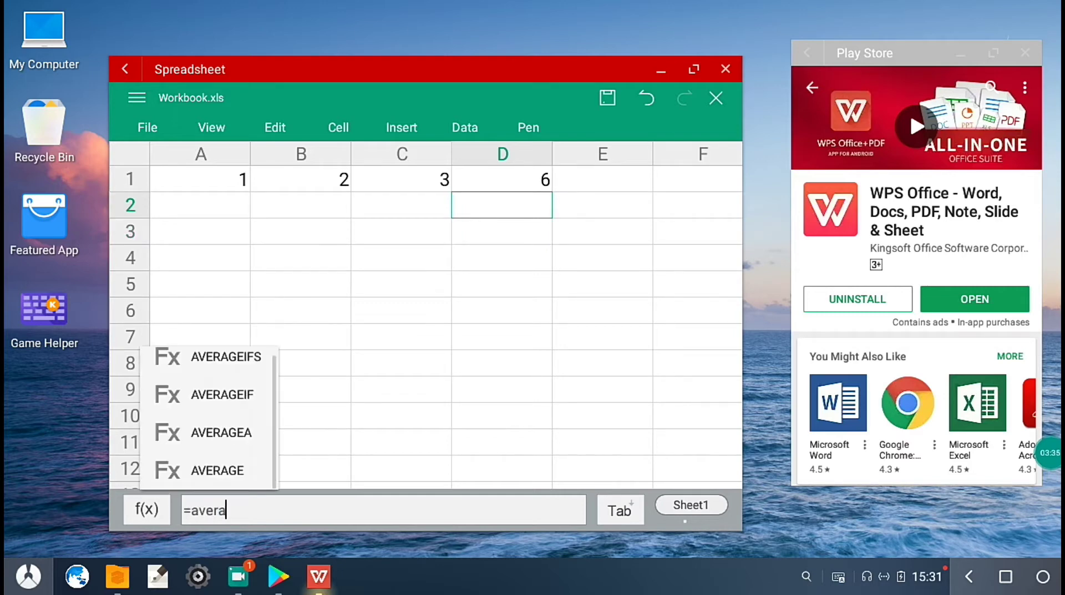
text(ge()
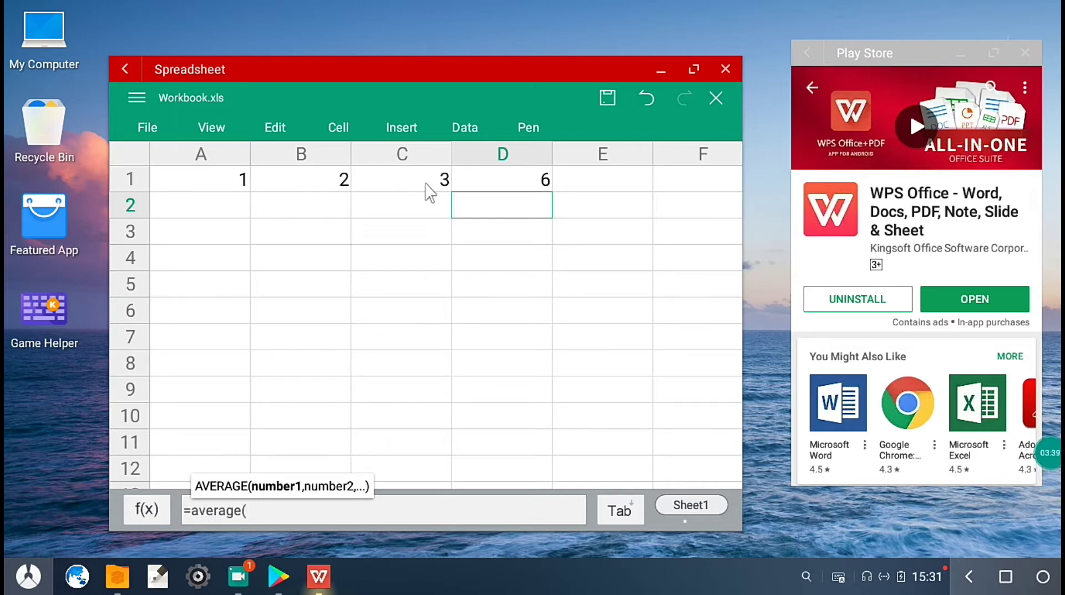
click(216, 184)
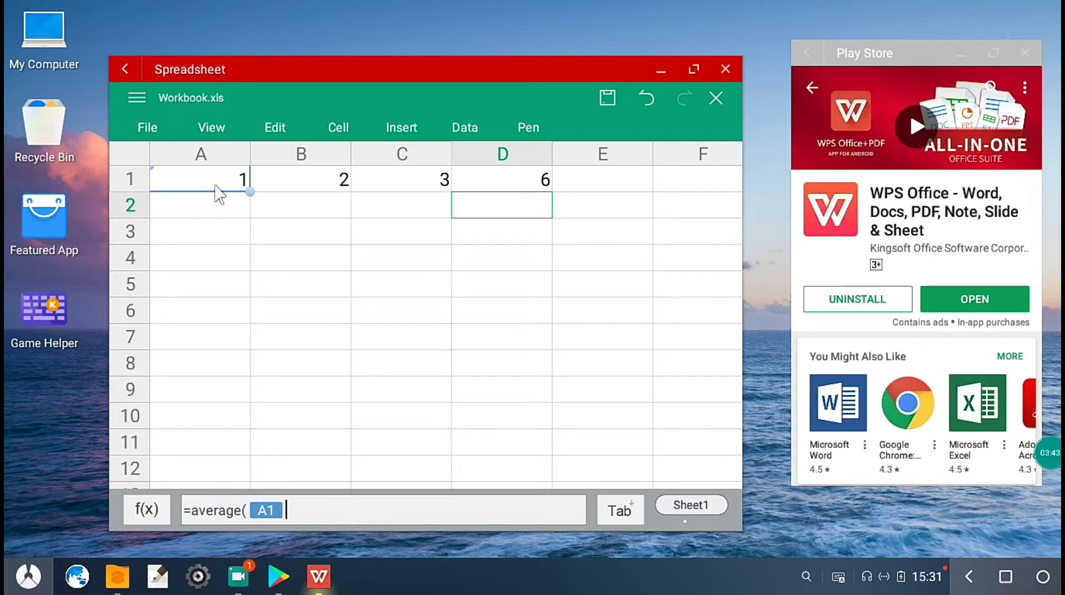
text(:)
text(a3))
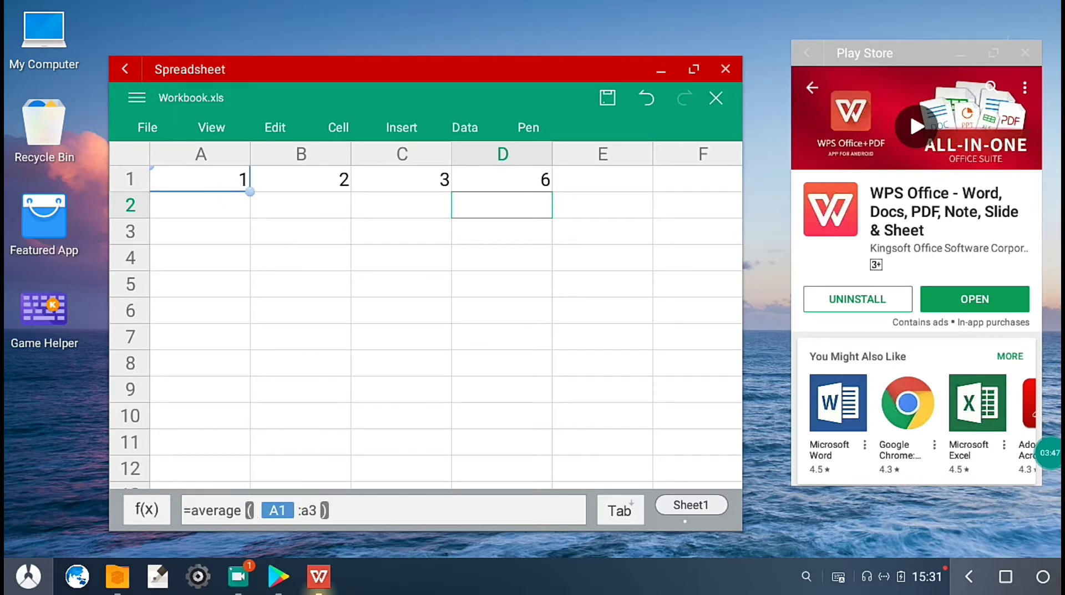
key(BackSpace)
key(BackSpace)
key(BackSpace)
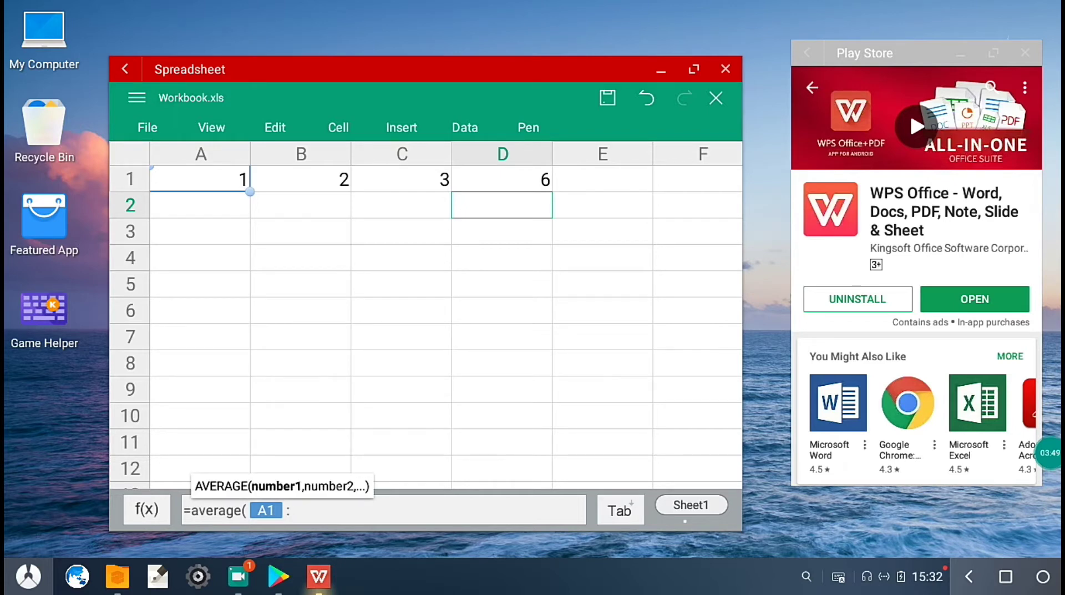
text(c1))
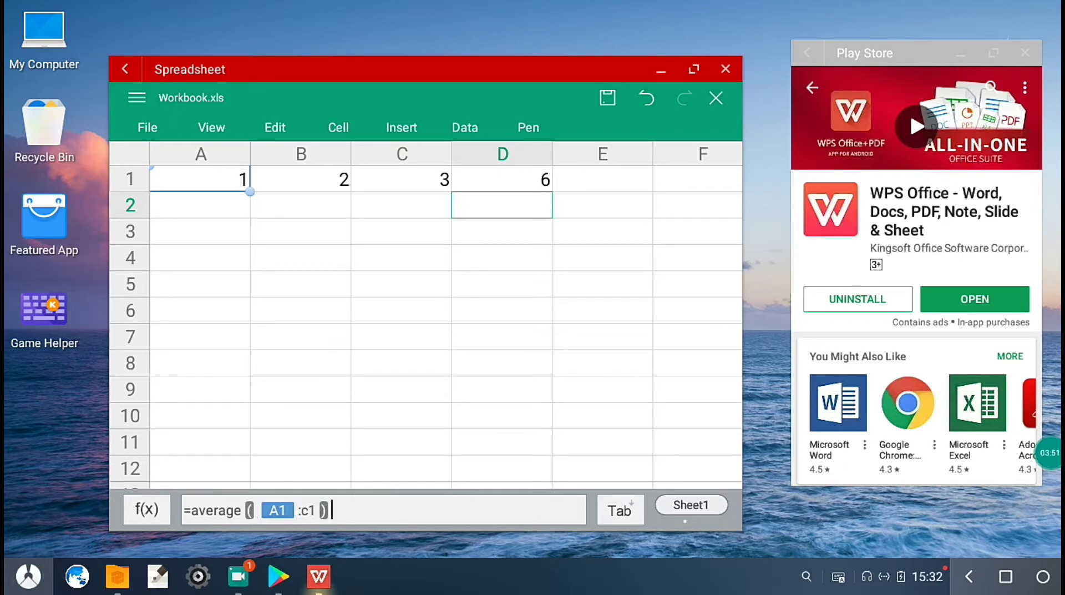
key(Return)
text(=)
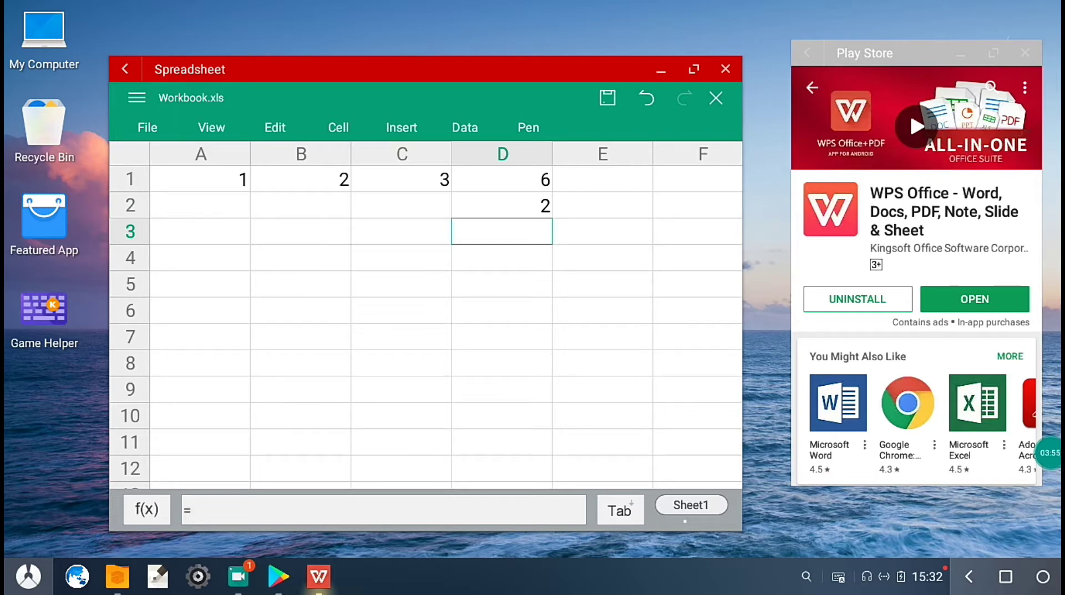
Step: Enter =MEDIAN(A1:D1) in D3 so it shows 2, then select D4
text(med)
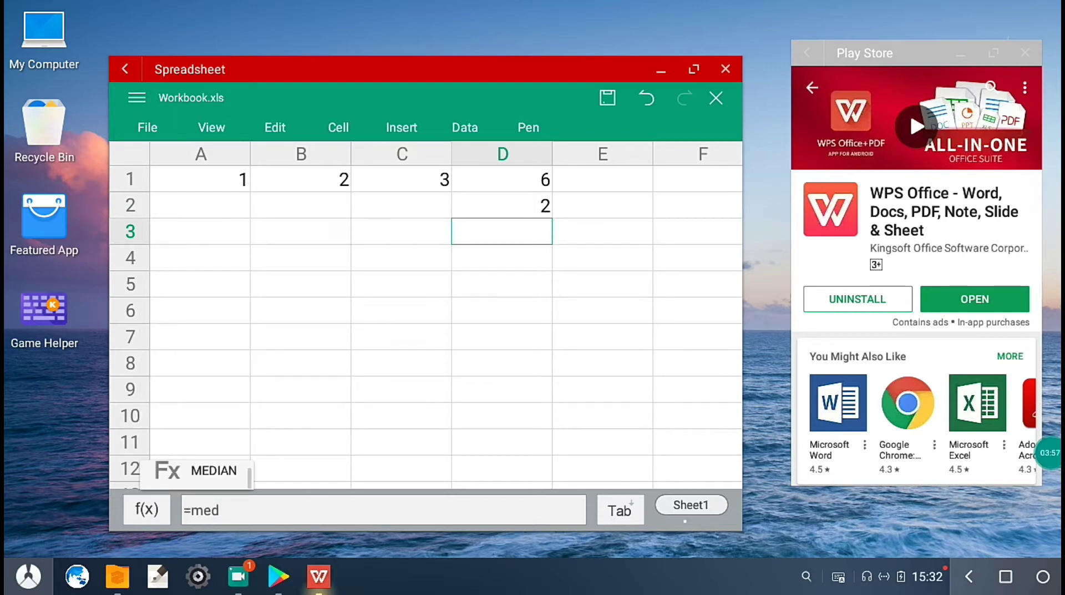
key(Return)
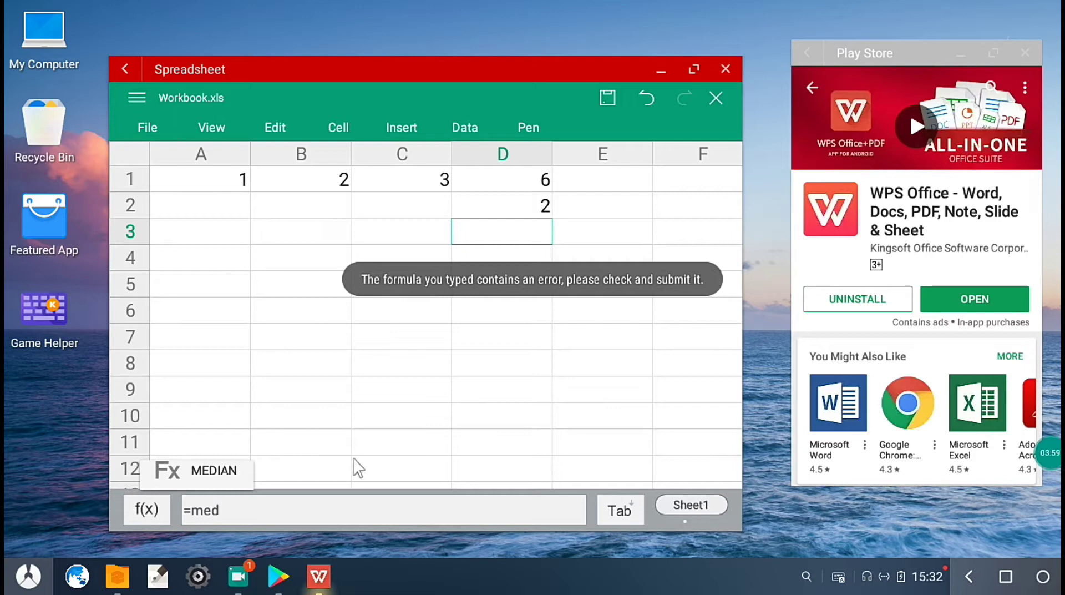
click(198, 474)
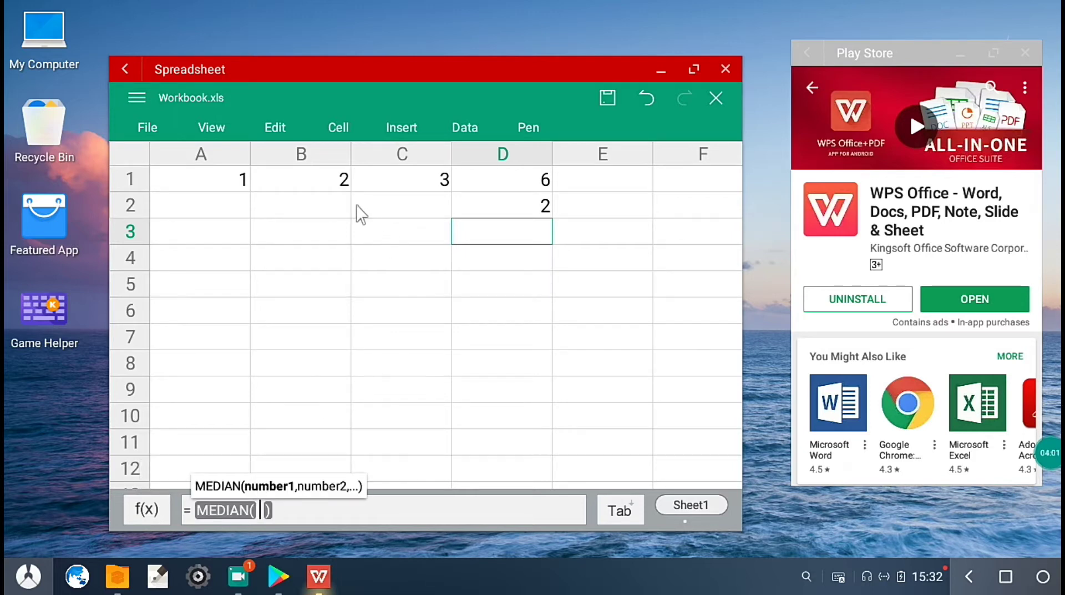
text(a1)
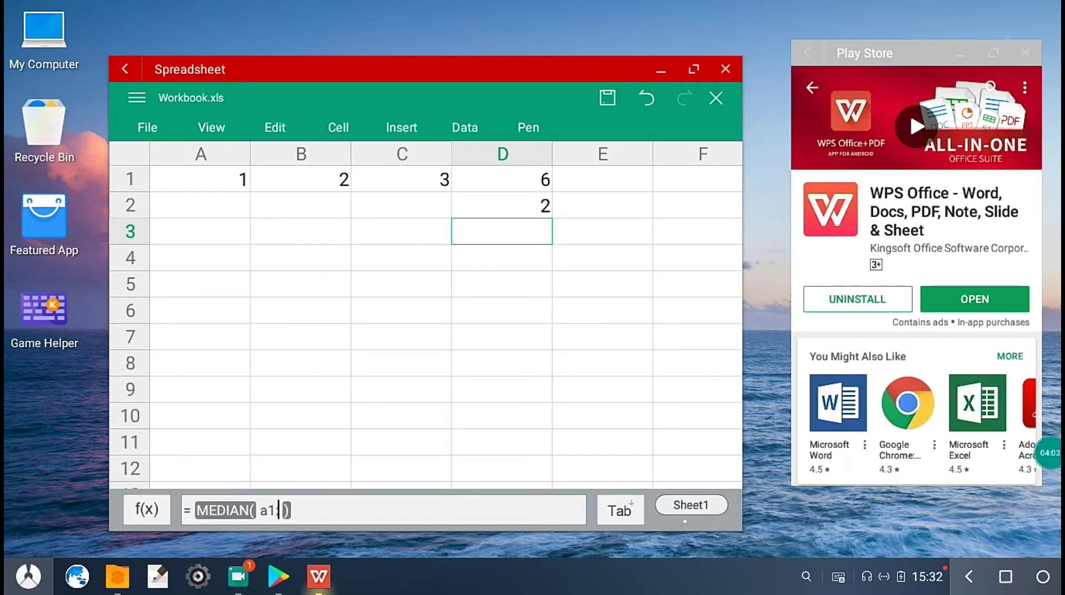
text(:d1)
text())
key(Return)
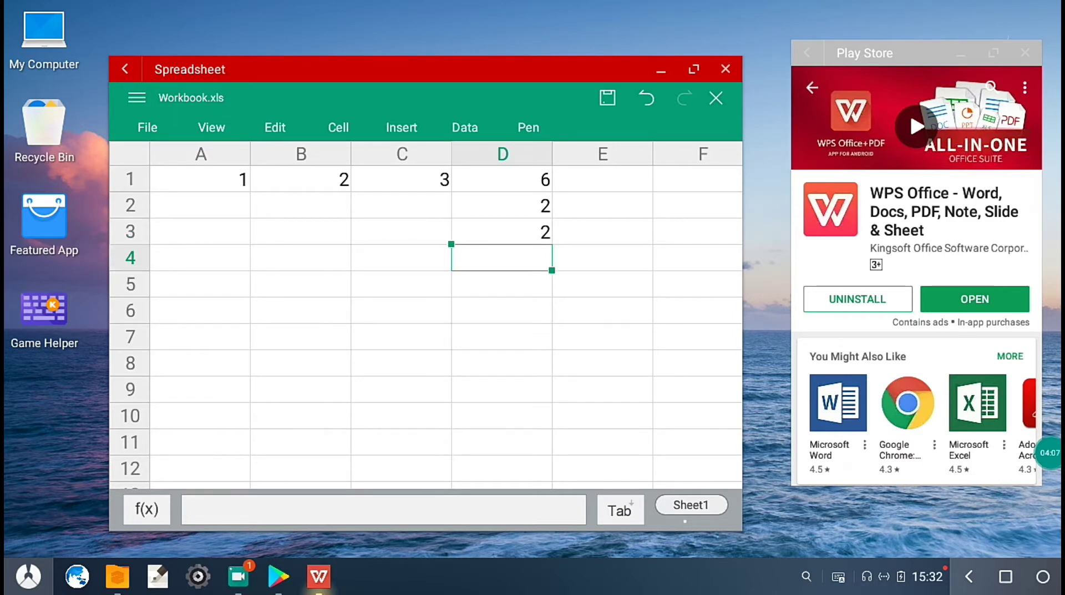
click(537, 256)
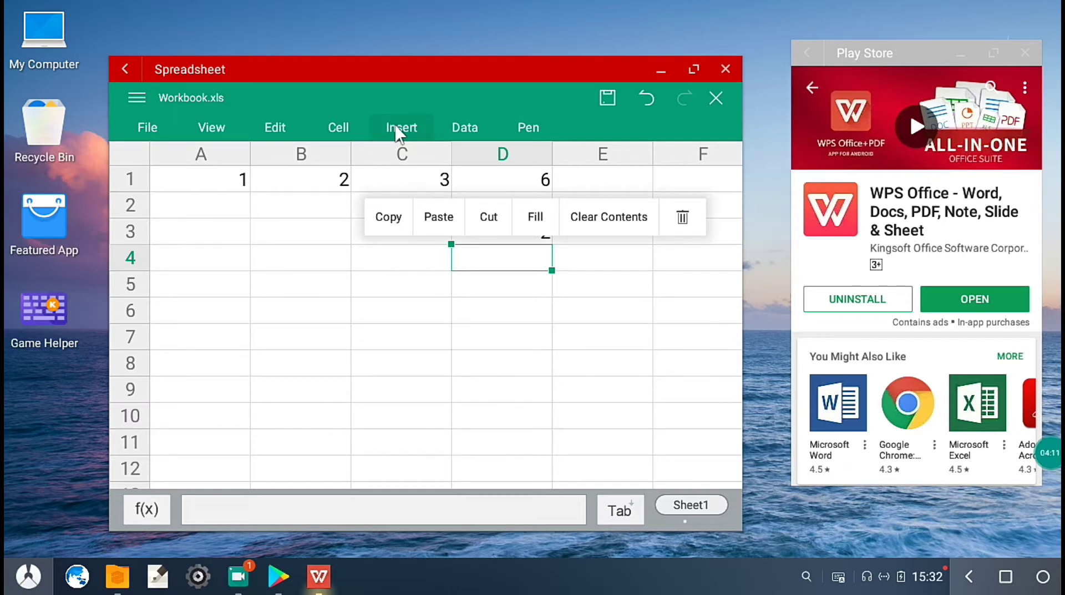
Step: Enter 2 in cell A2 and 3 in cell A3
click(231, 123)
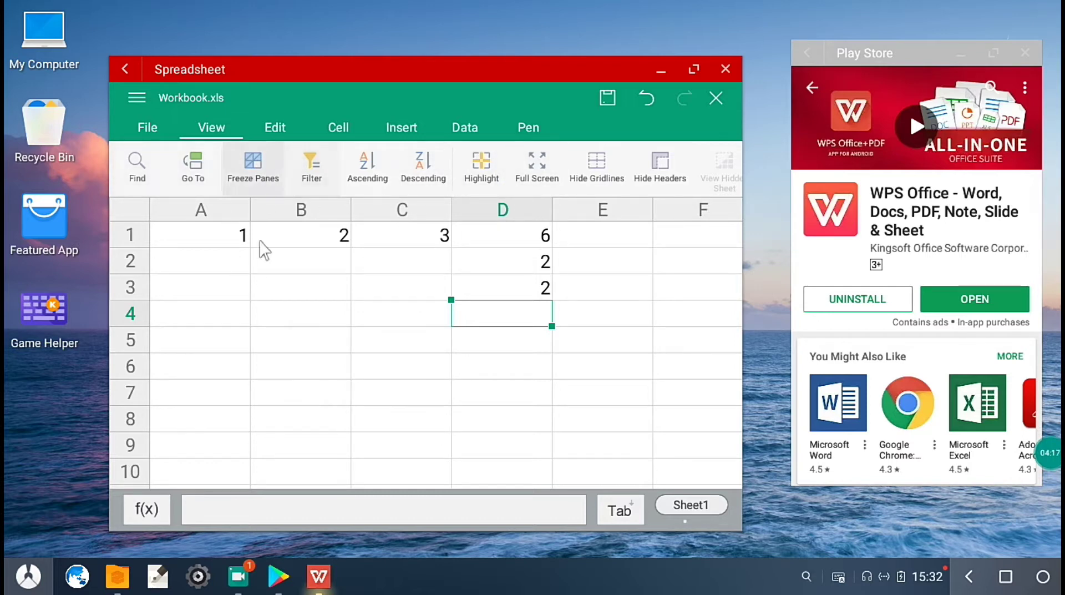
click(333, 269)
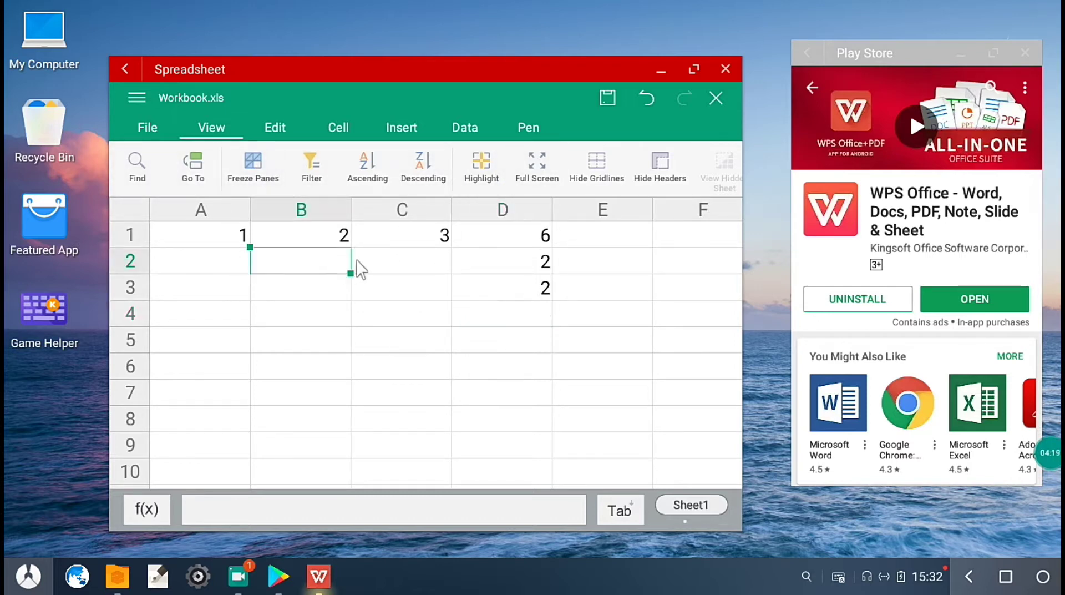
click(239, 265)
text(2)
key(Return)
text(3)
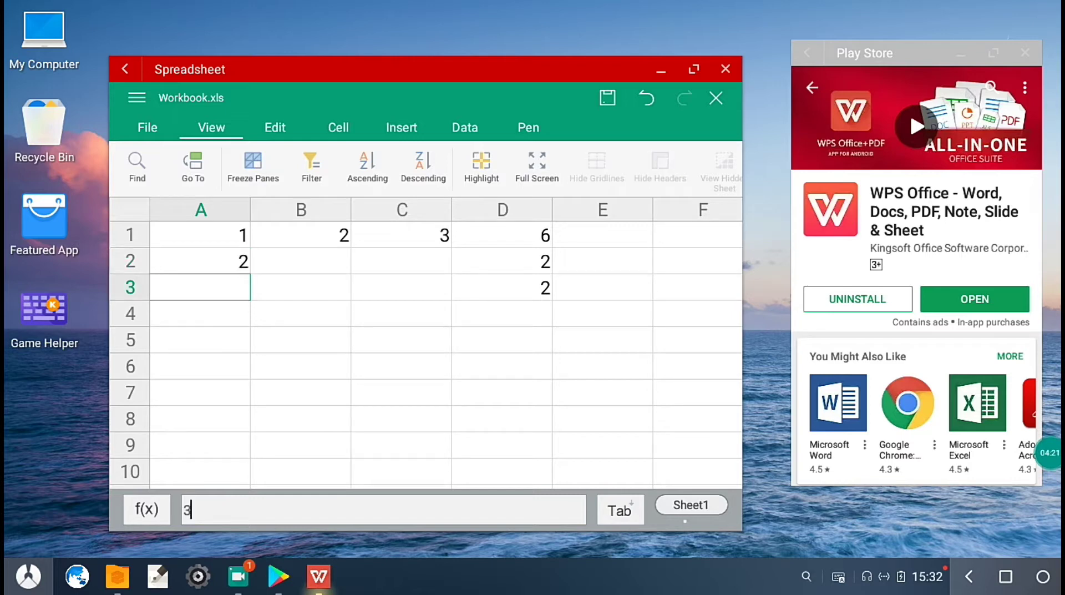
key(Return)
Step: Step through cells A1–A3 to check the values 1, 2 and 3
click(218, 236)
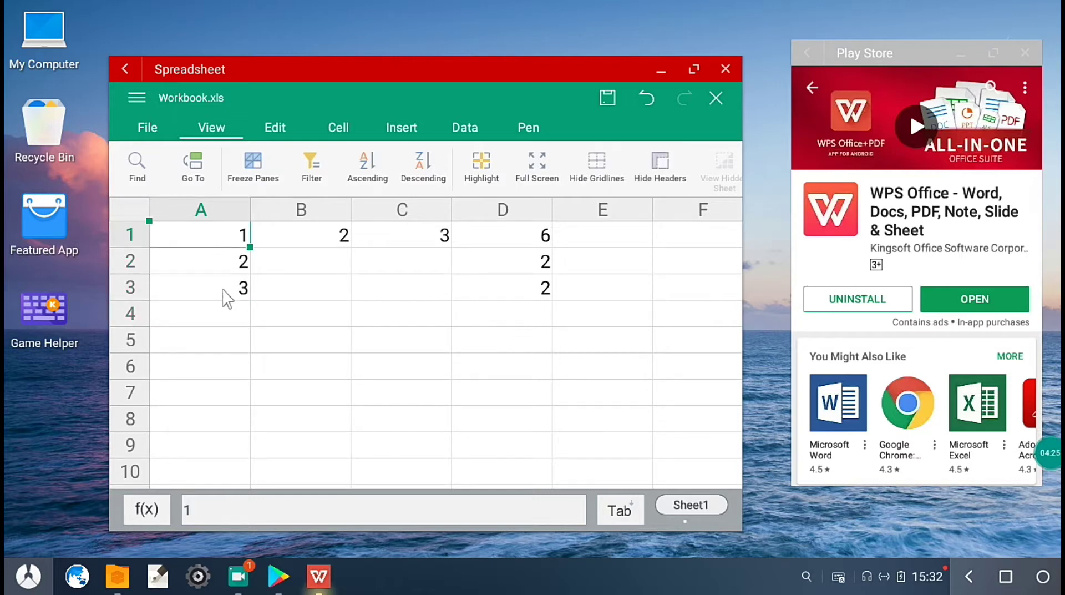
key(Down)
key(Down)
key(Up)
key(Up)
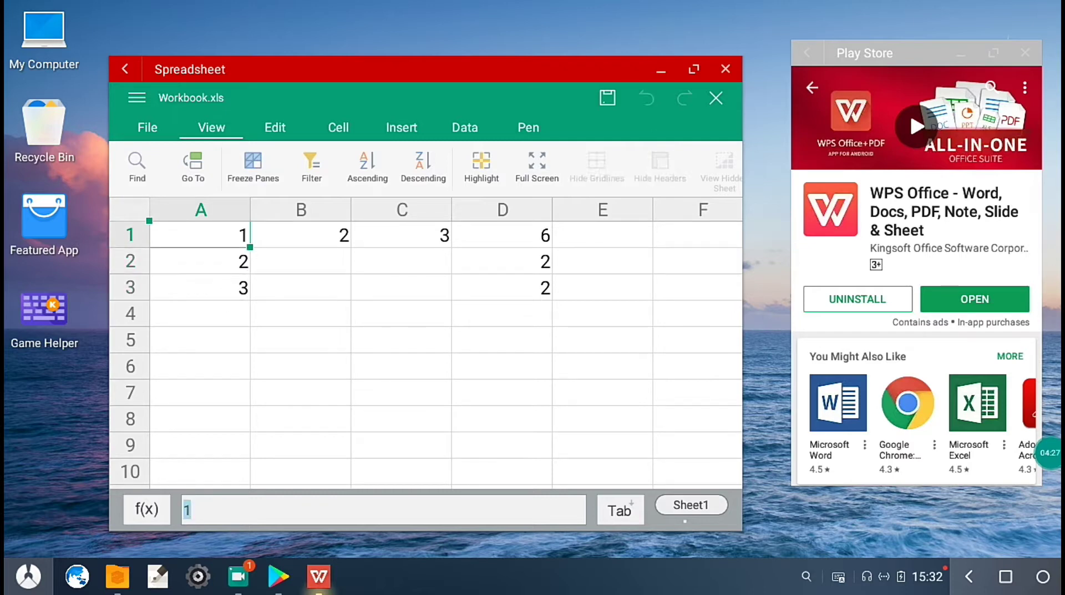
key(Down)
key(Down)
key(Up)
Step: Close the workbook with Discard, then bring up the create-new-file choices
key(Up)
key(Down)
key(Down)
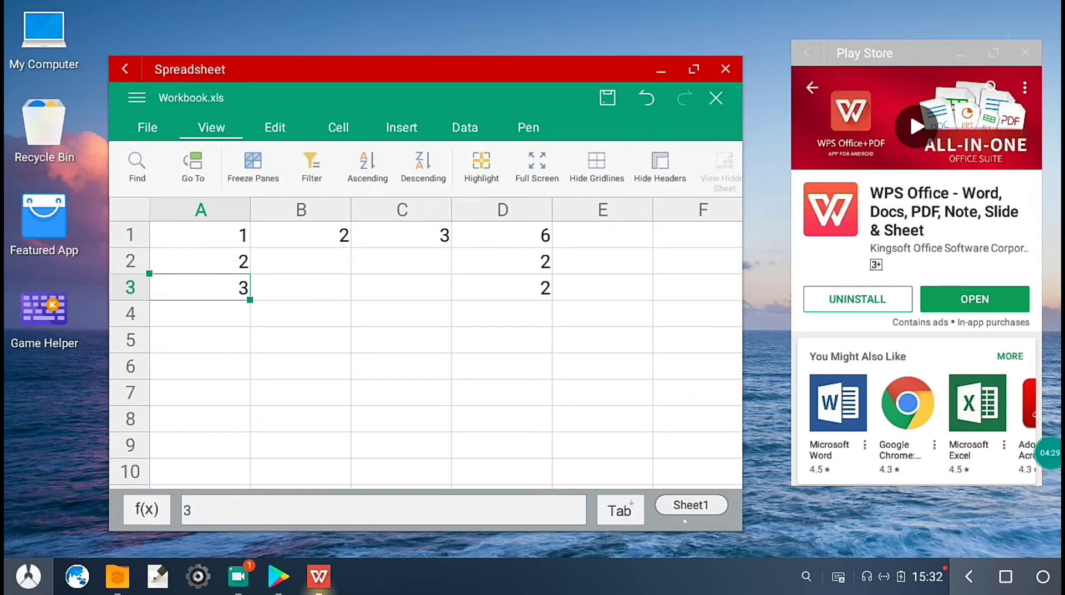
key(Up)
key(Up)
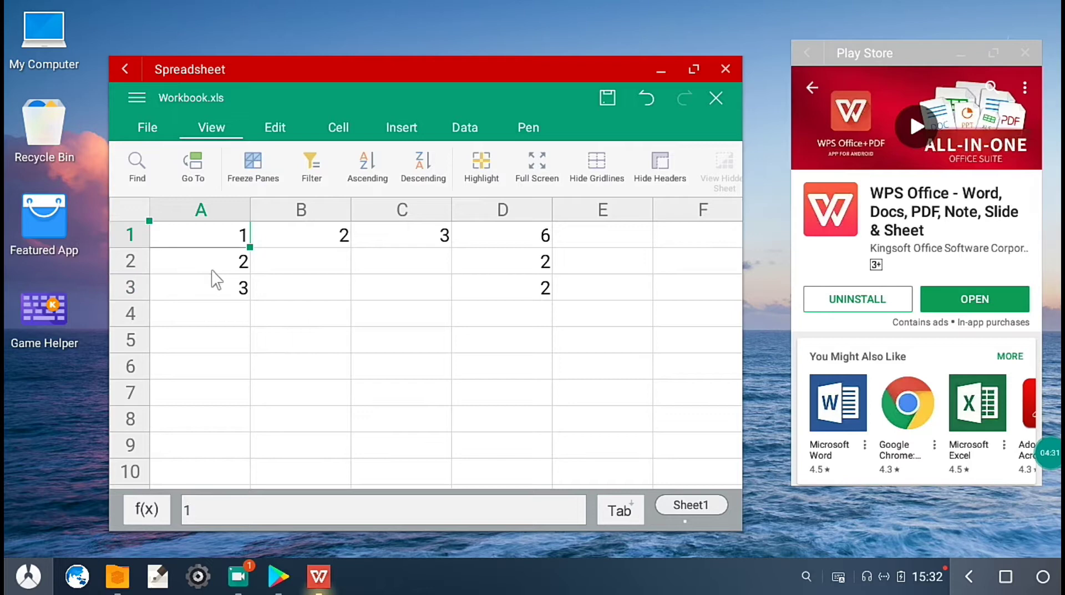
key(Down)
key(Down)
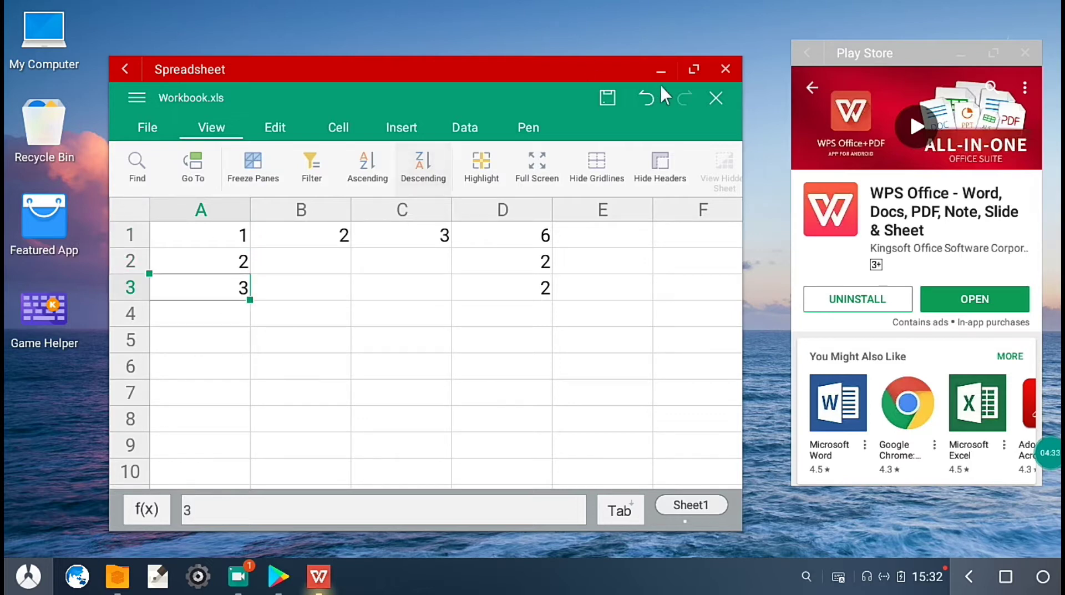
click(715, 102)
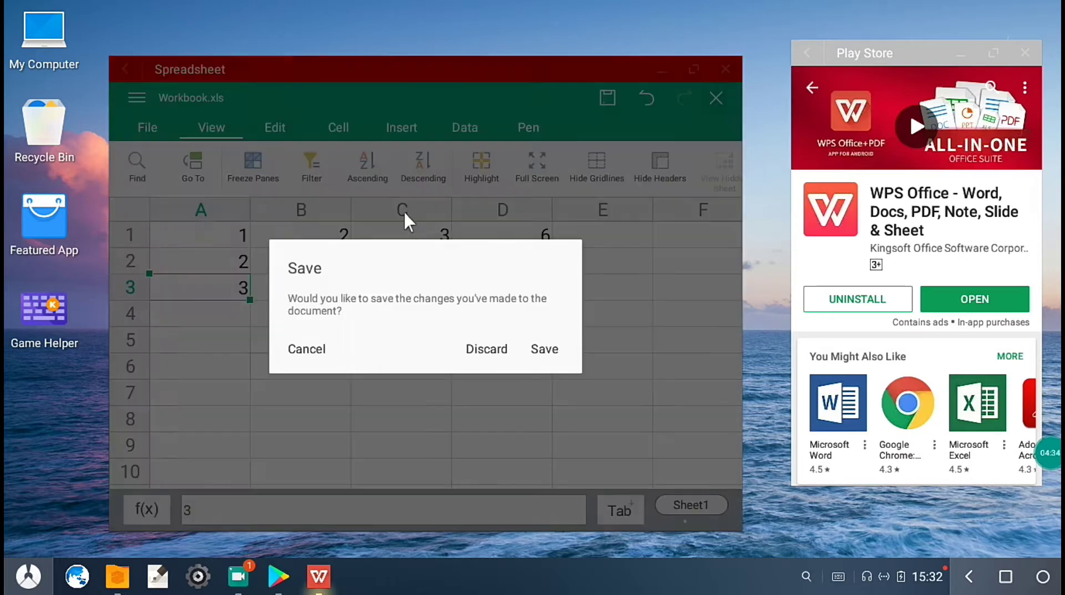
click(499, 351)
click(689, 481)
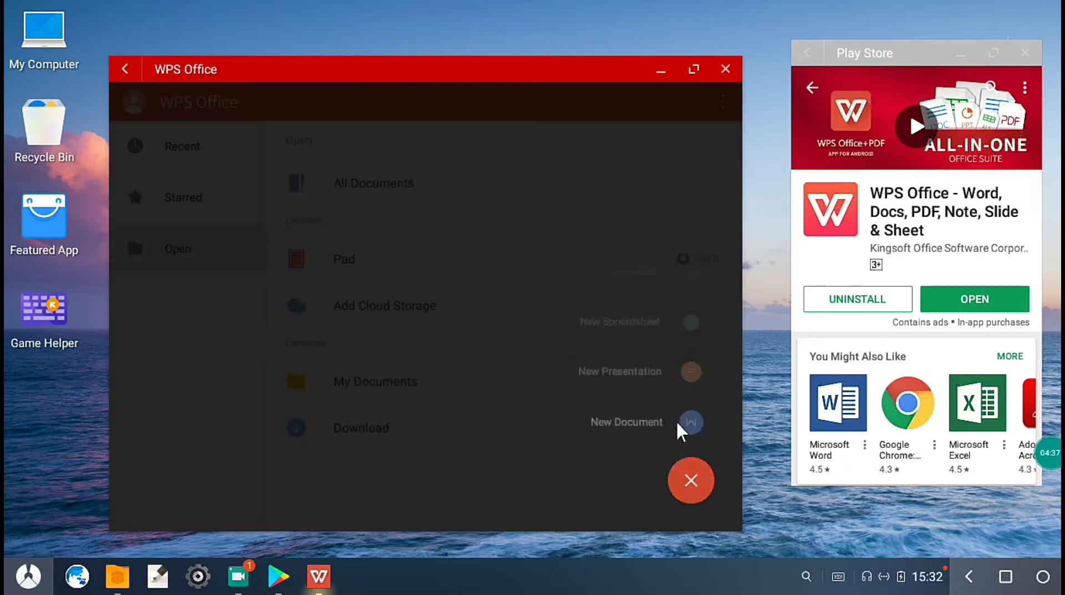
Step: Create a blank presentation whose title slide reads 'Hello World'
click(690, 368)
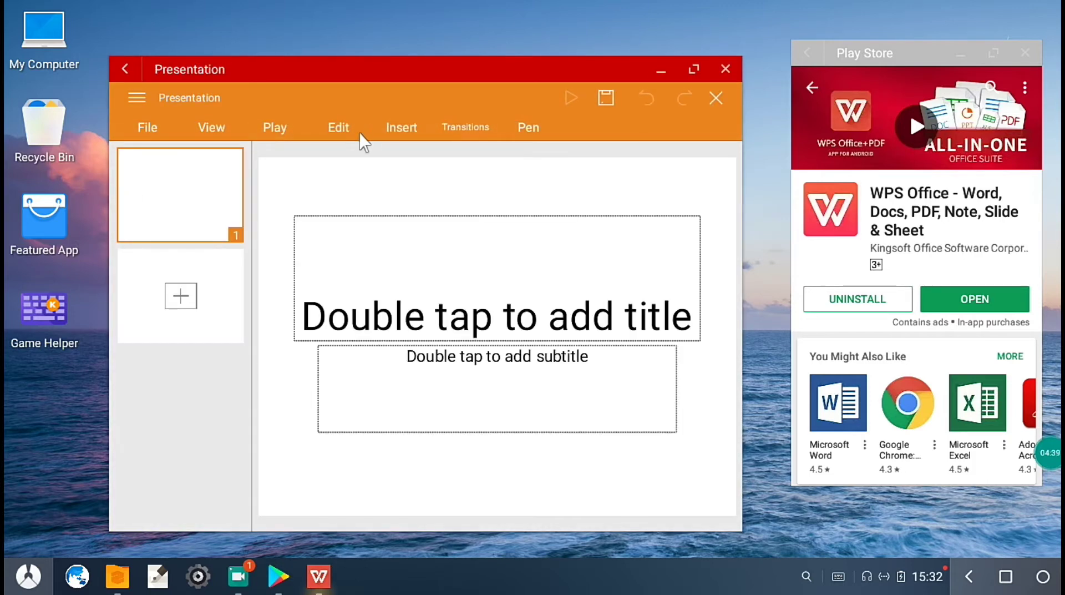
double_click(460, 325)
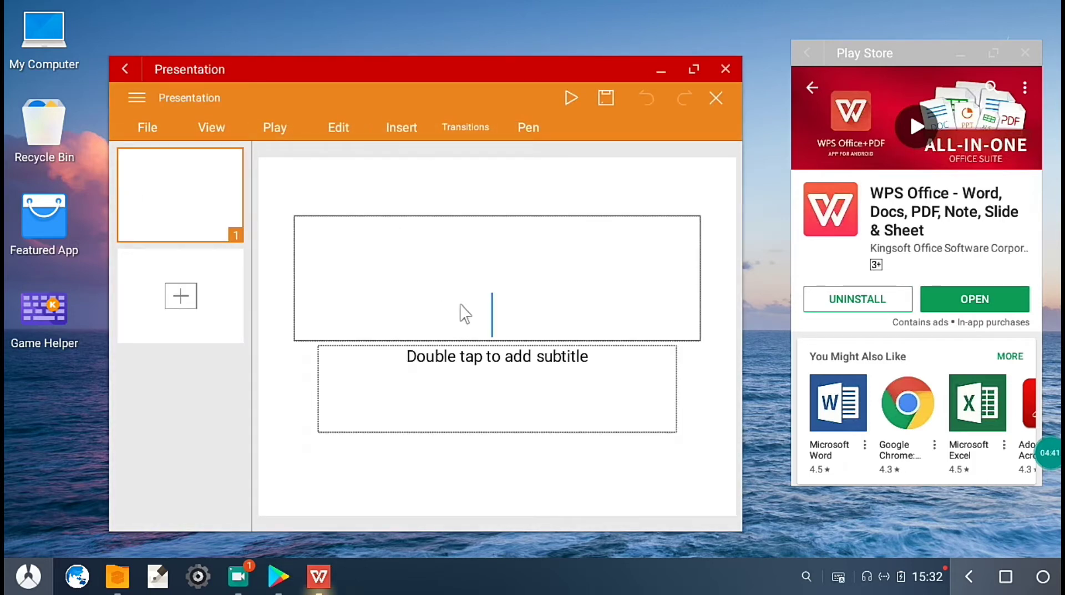
text(Hello)
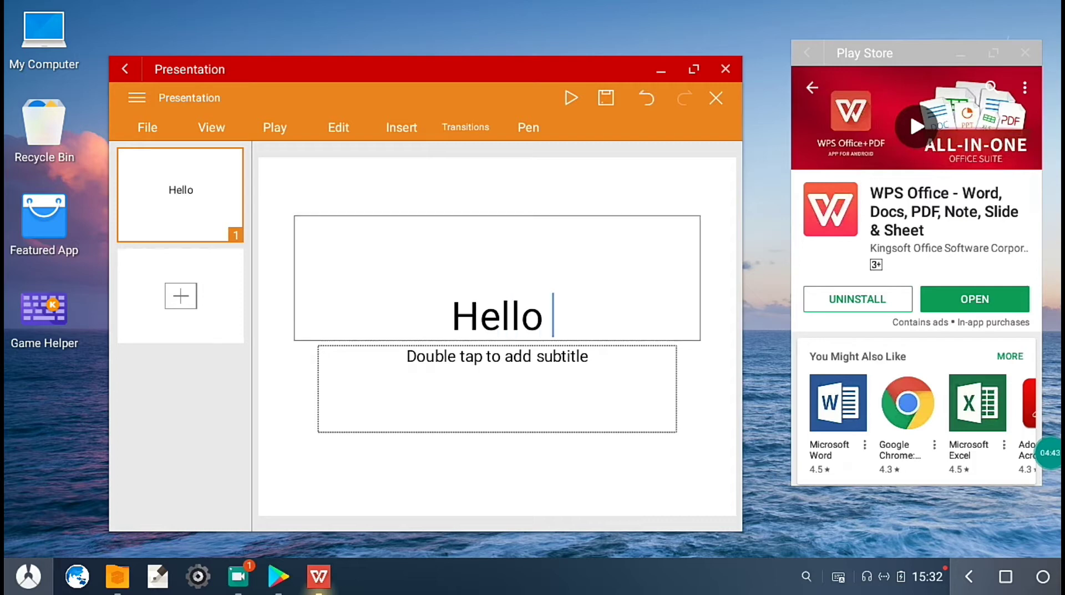
text( QWo)
key(BackSpace)
key(BackSpace)
key(BackSpace)
text(World)
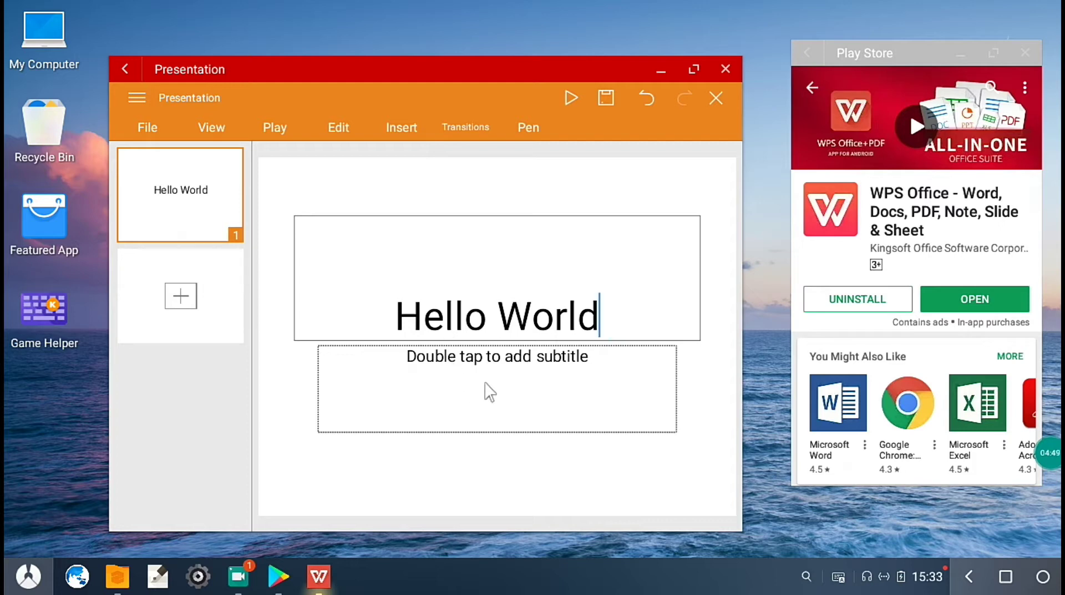
Step: Add the subtitle 'Commix and More' and start adding a new slide
click(534, 356)
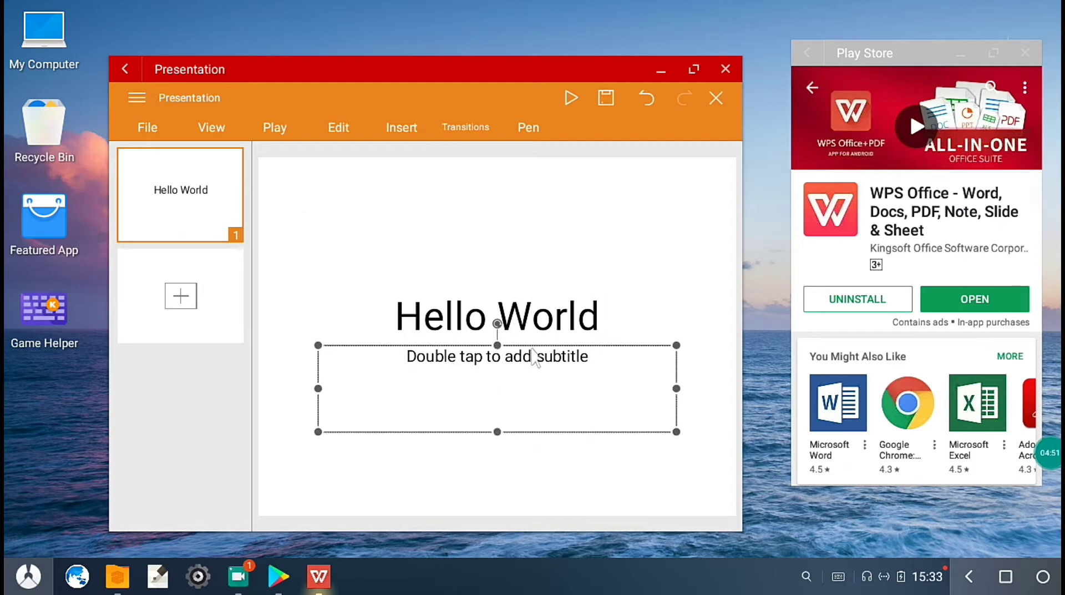
double_click(571, 360)
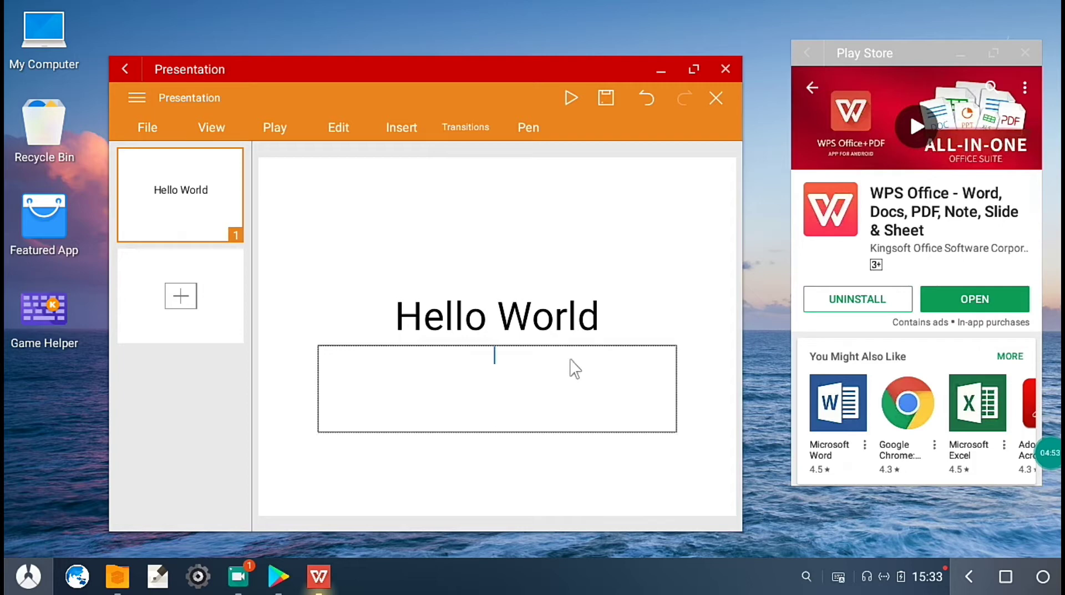
text(Commix and )
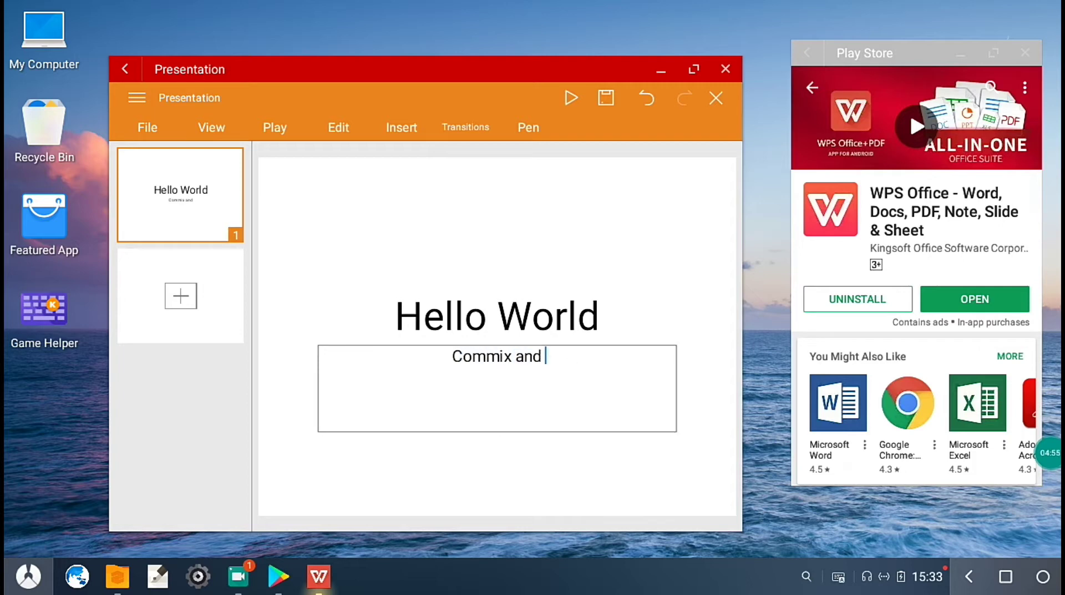
text(More)
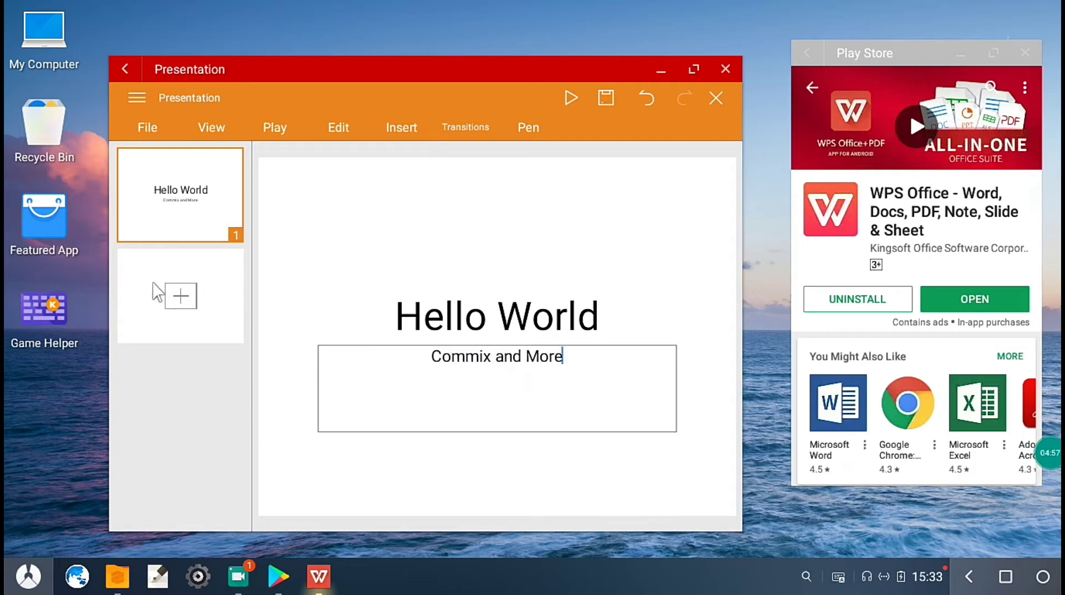
click(179, 295)
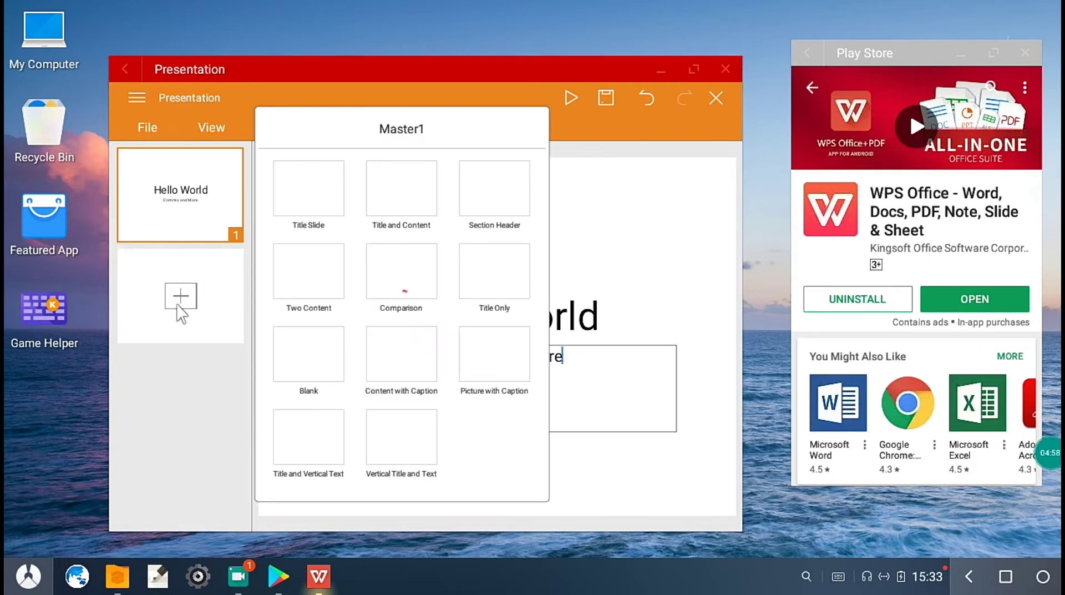
Step: Add an empty Title Slide as slide 2 and return to slide 1
click(309, 200)
click(200, 198)
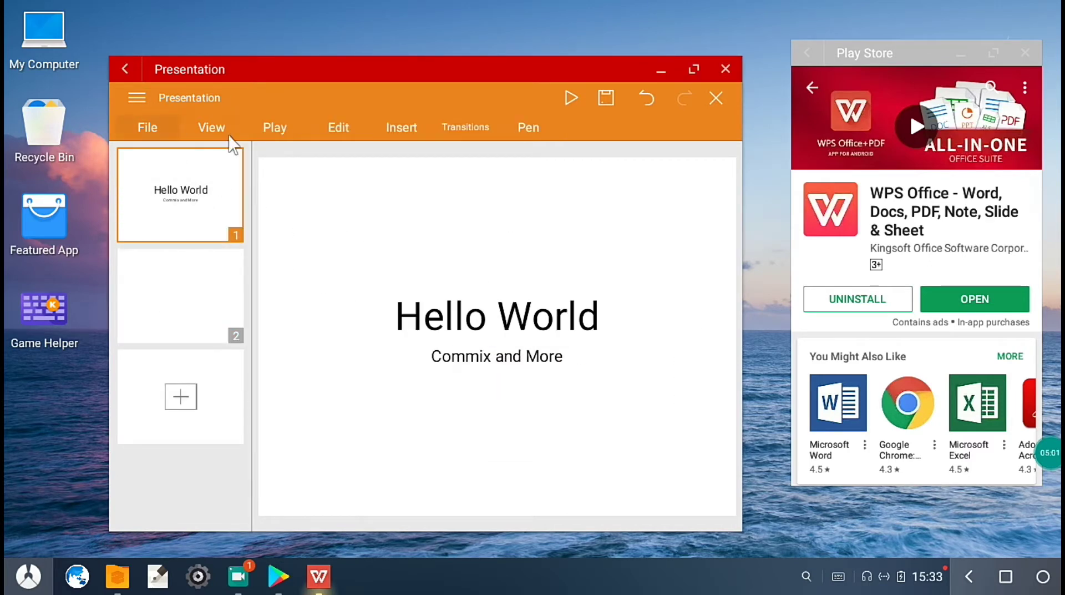
click(465, 127)
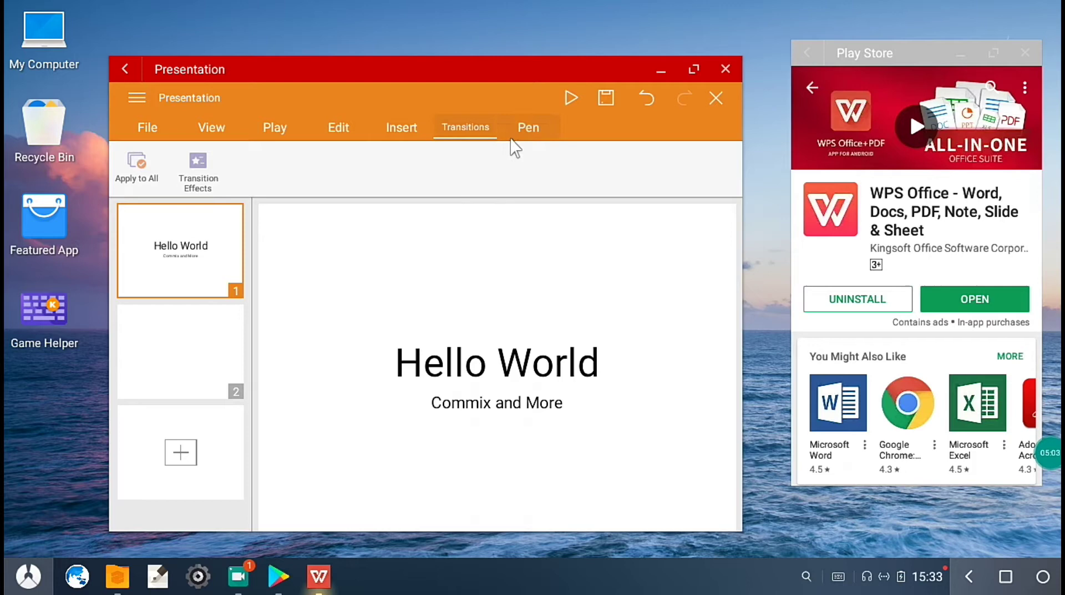
Step: Browse the Play, View, File, Edit and Insert tabs, leaving the layout unchanged
click(272, 128)
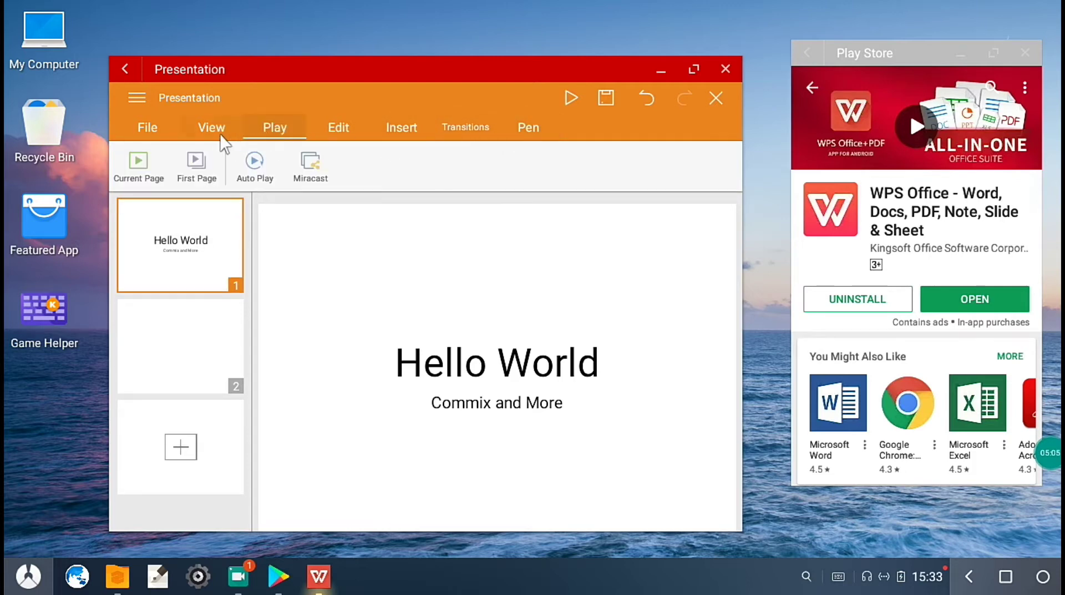
click(211, 128)
click(158, 129)
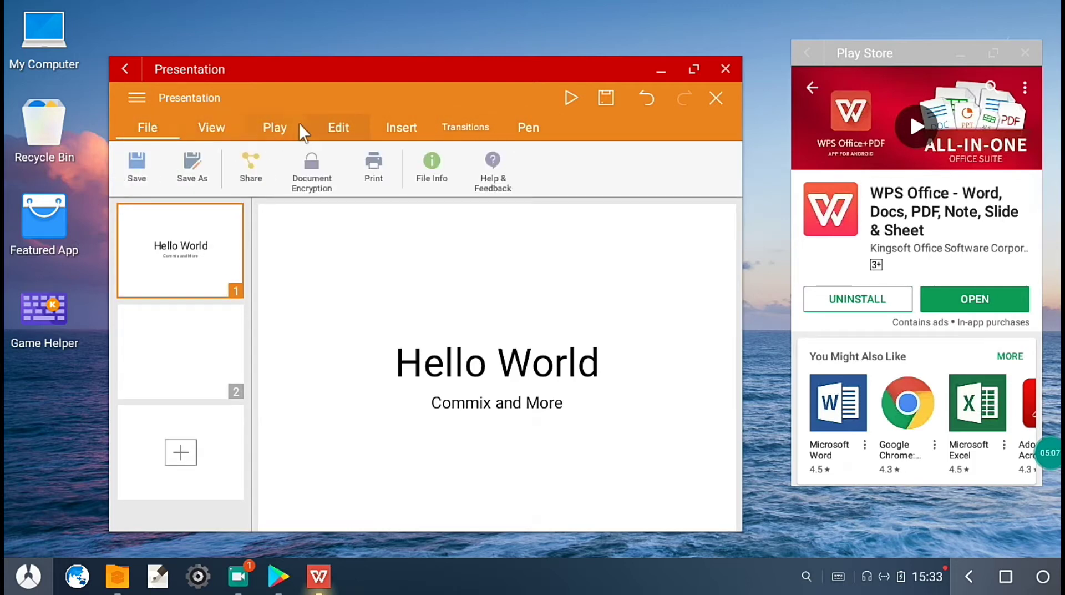
click(309, 128)
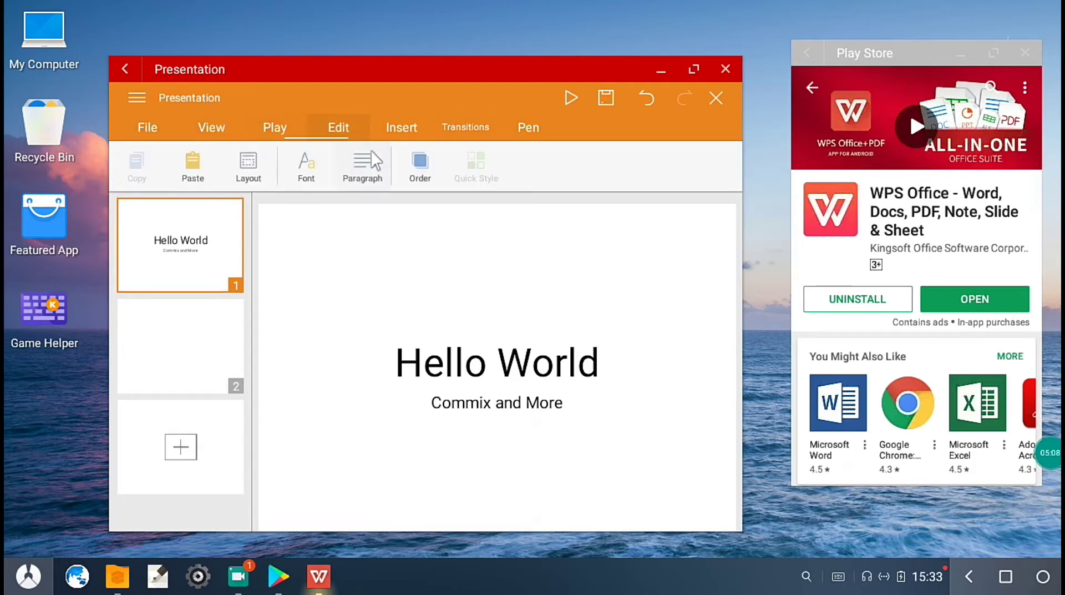
click(258, 168)
click(412, 183)
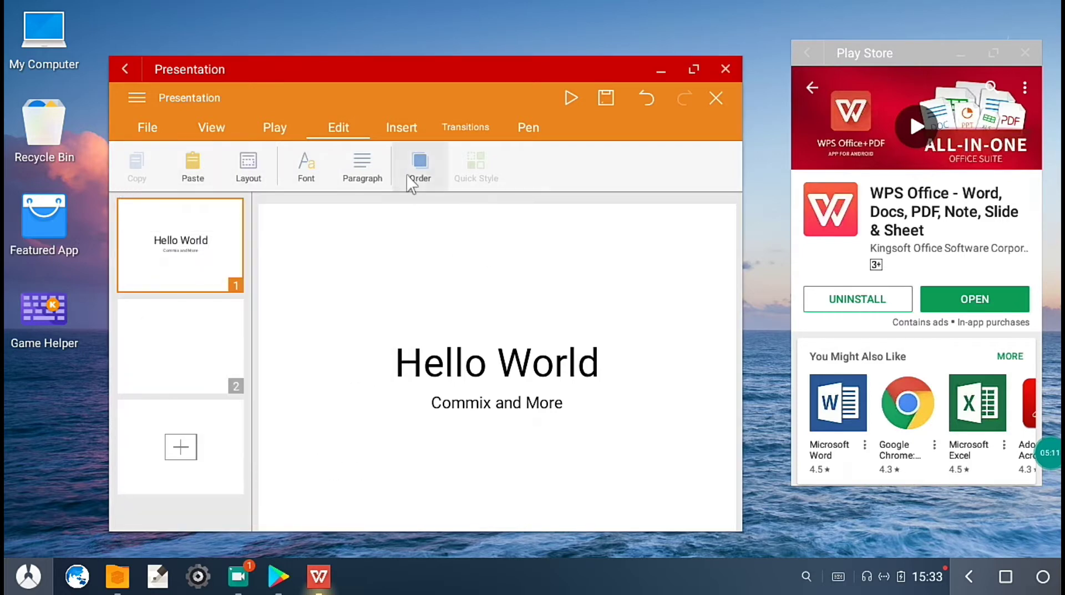
click(408, 128)
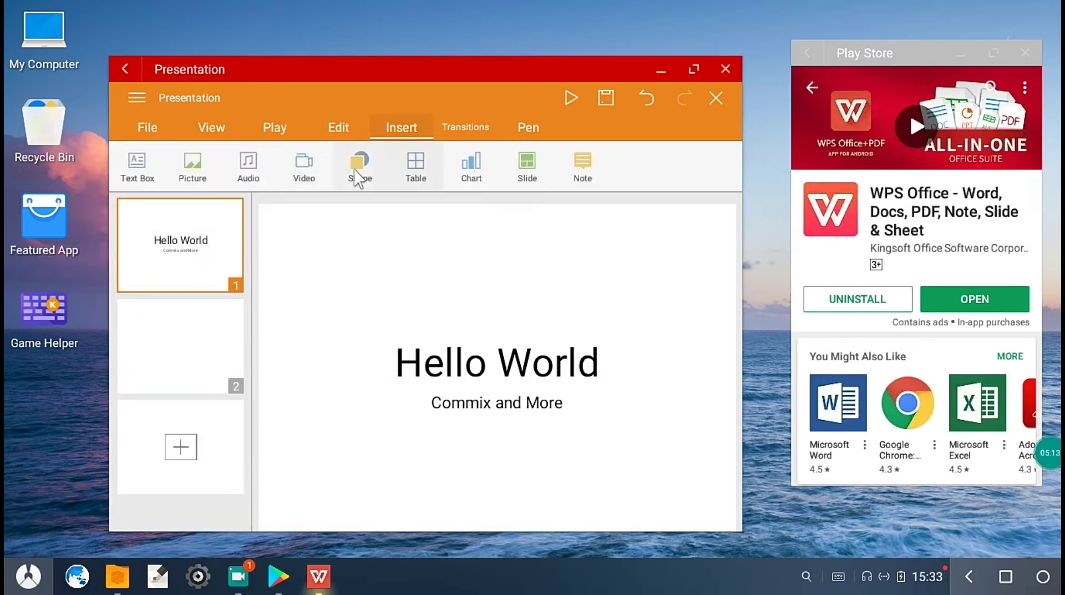
Step: Insert the mountain photo from the picture gallery onto slide 1
click(181, 172)
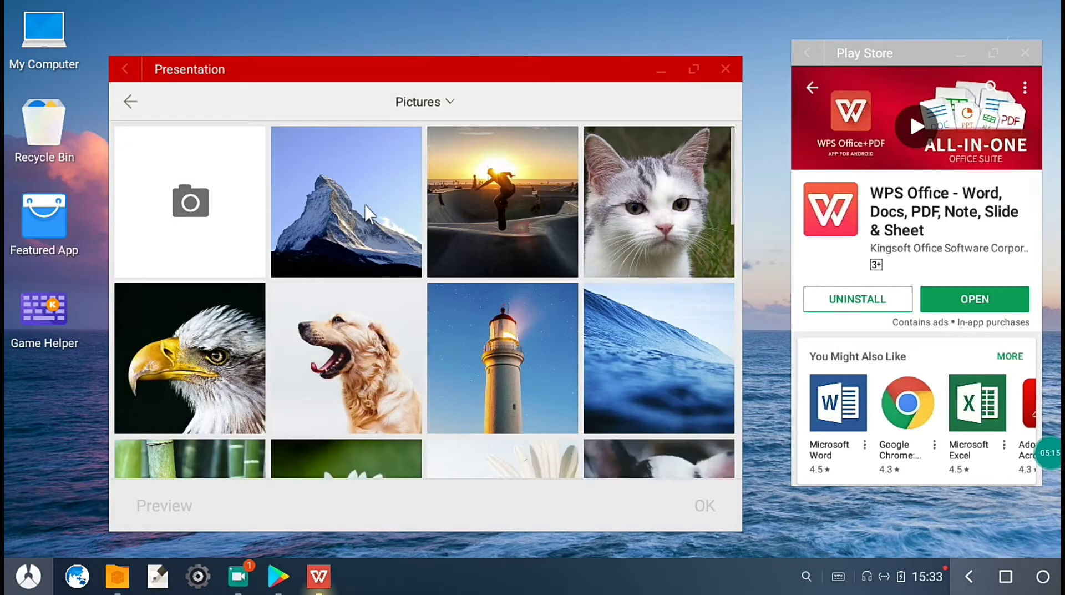
click(300, 202)
click(722, 507)
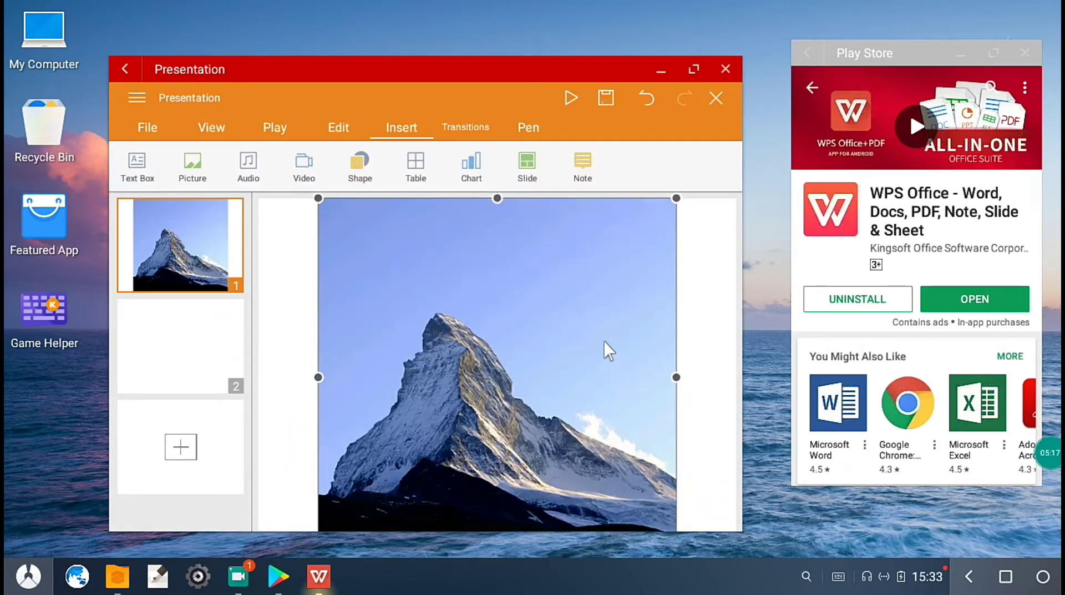
key(Page_Down)
key(Page_Up)
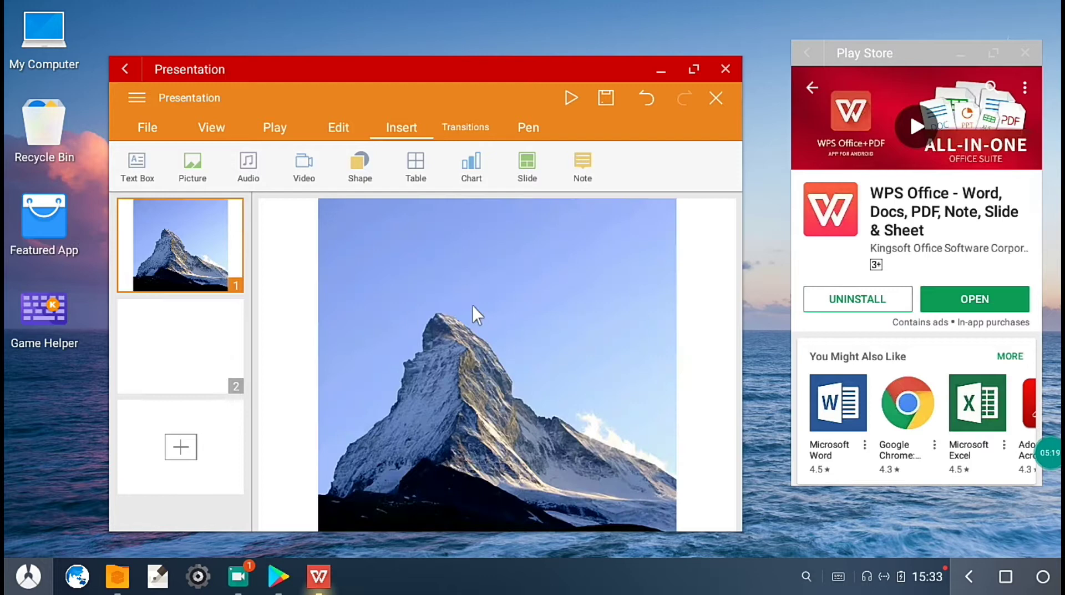
Step: Maximize the window, then shrink the mountain picture slightly and centre it
click(693, 71)
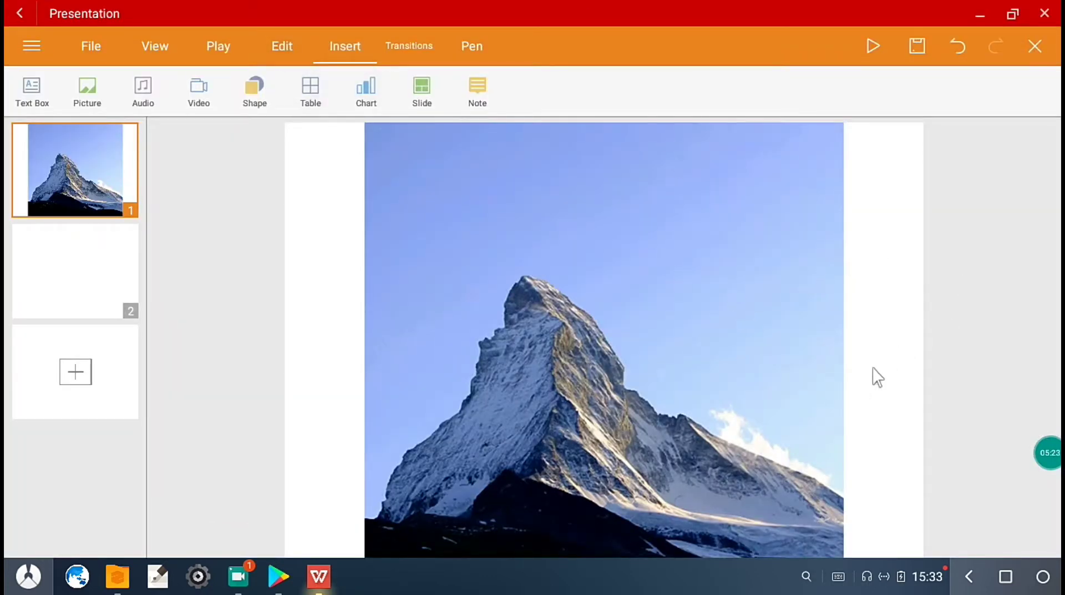
click(839, 133)
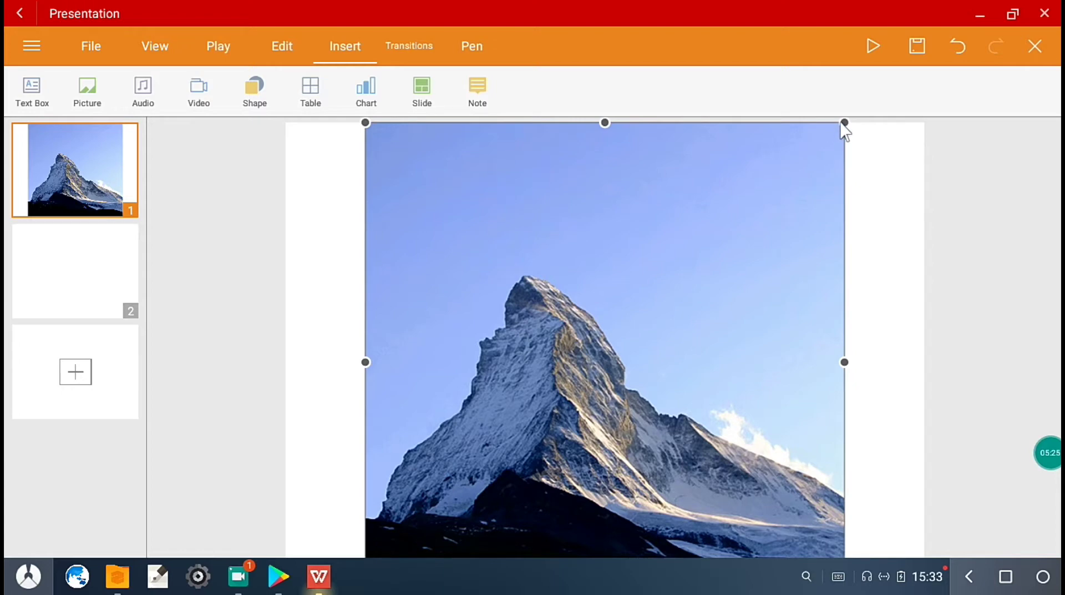
drag(845, 123, 761, 210)
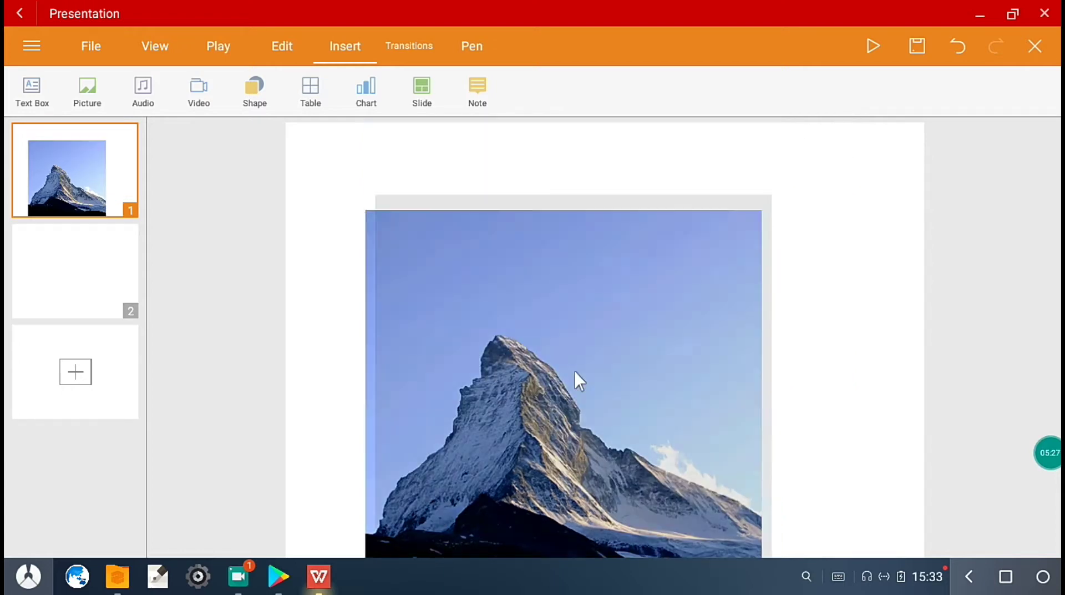
drag(576, 371, 604, 349)
scroll(638, 322, down, 3)
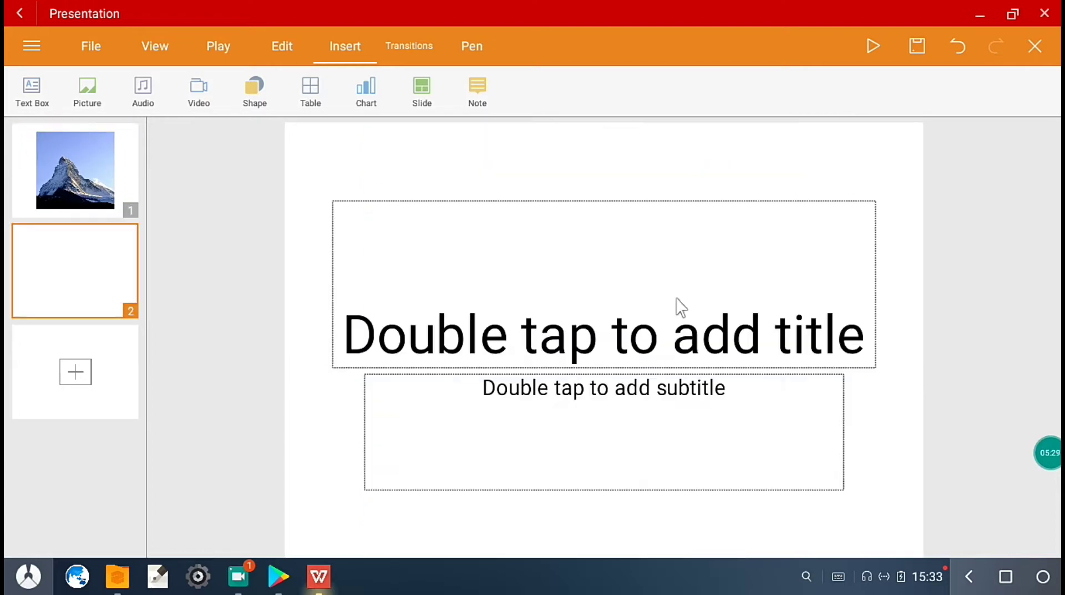
scroll(677, 299, up, 3)
Step: Play the mountain slide as a slideshow from the current page, then close the presentation
click(218, 46)
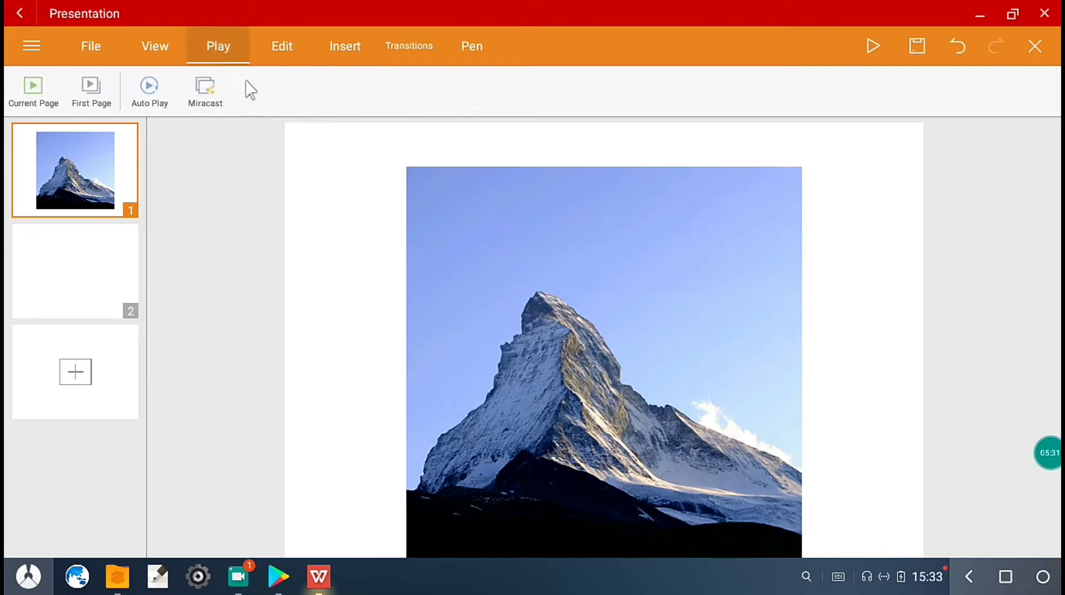
click(32, 92)
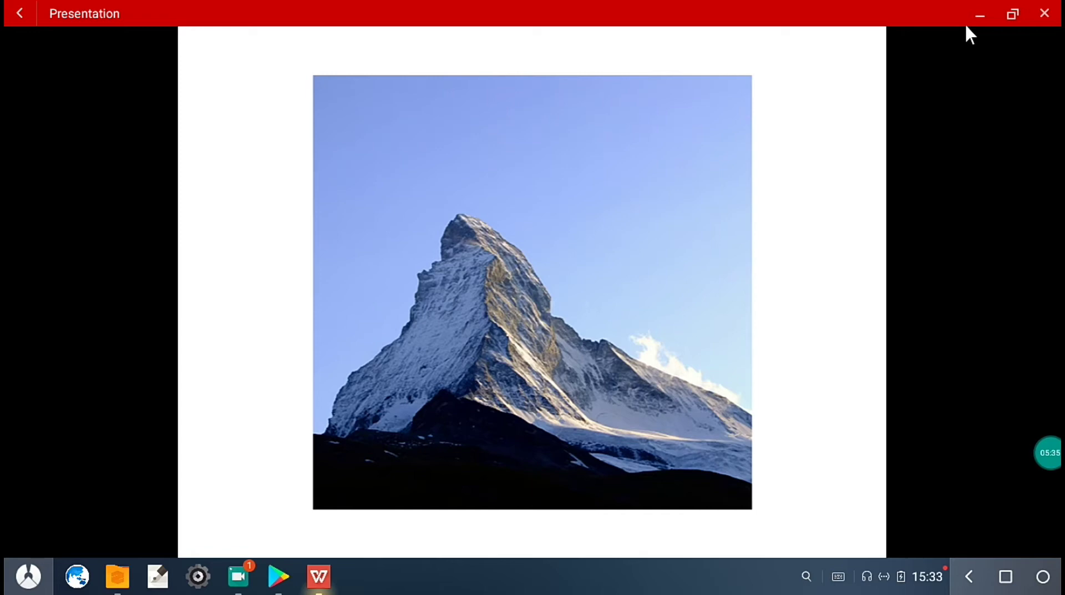
click(1035, 23)
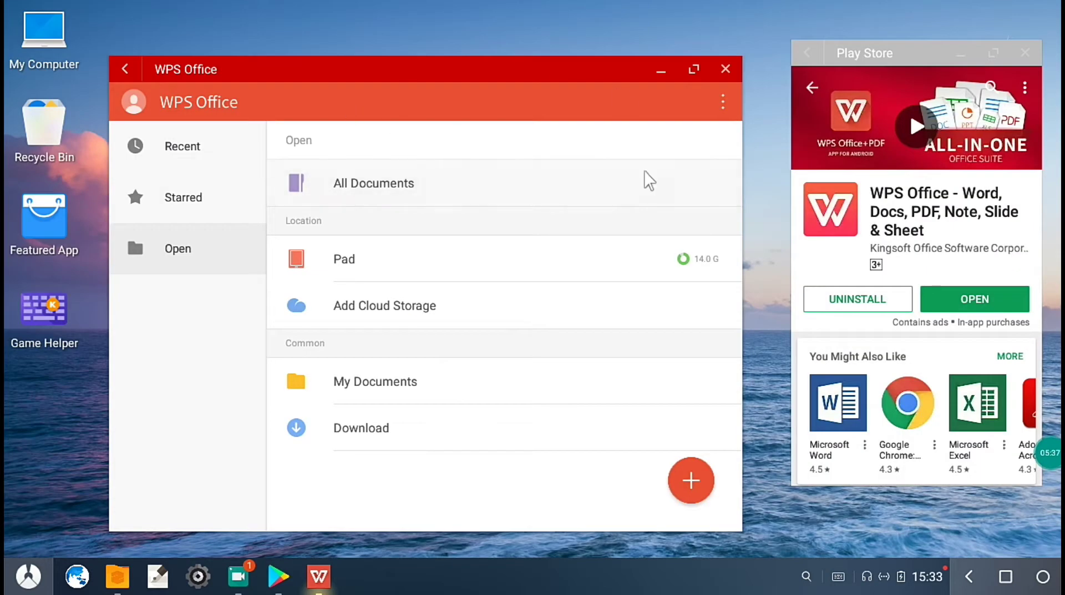
Step: Close WPS Office, reopening and closing it once more, then close the Play Store
click(727, 75)
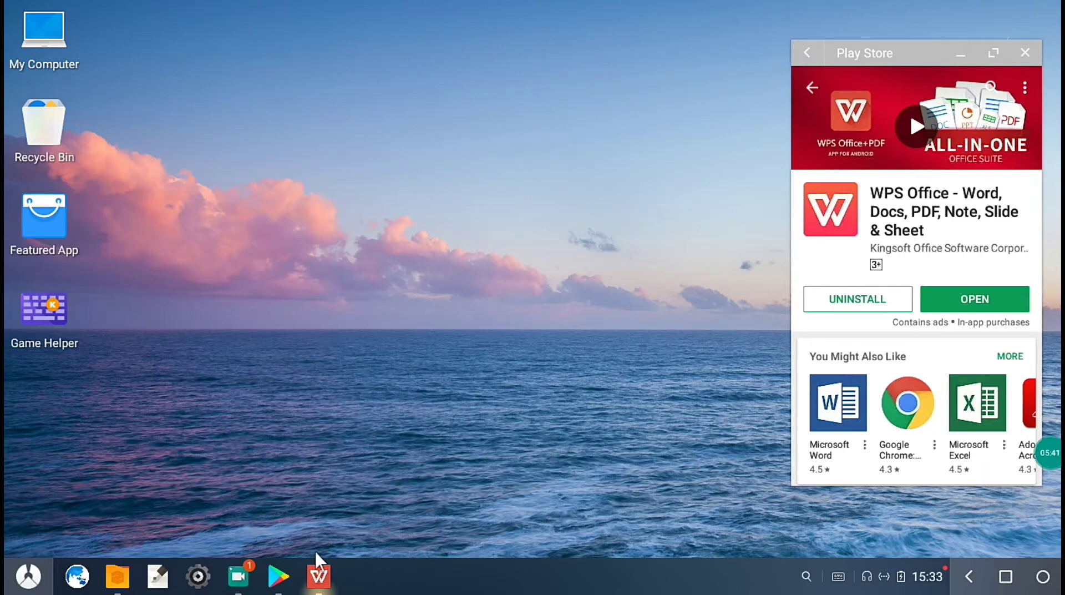
click(319, 572)
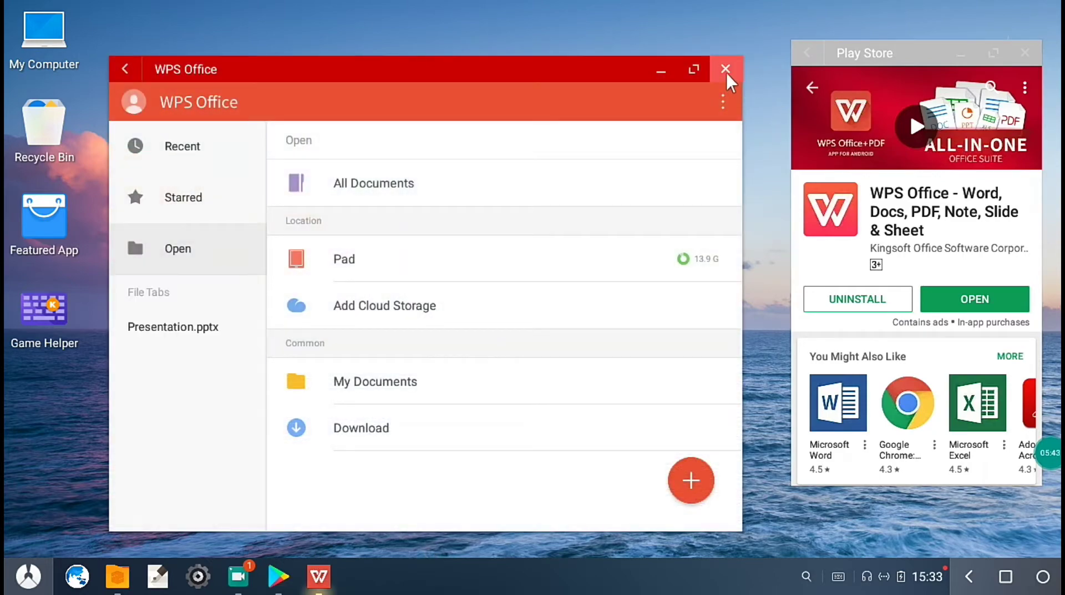
click(726, 71)
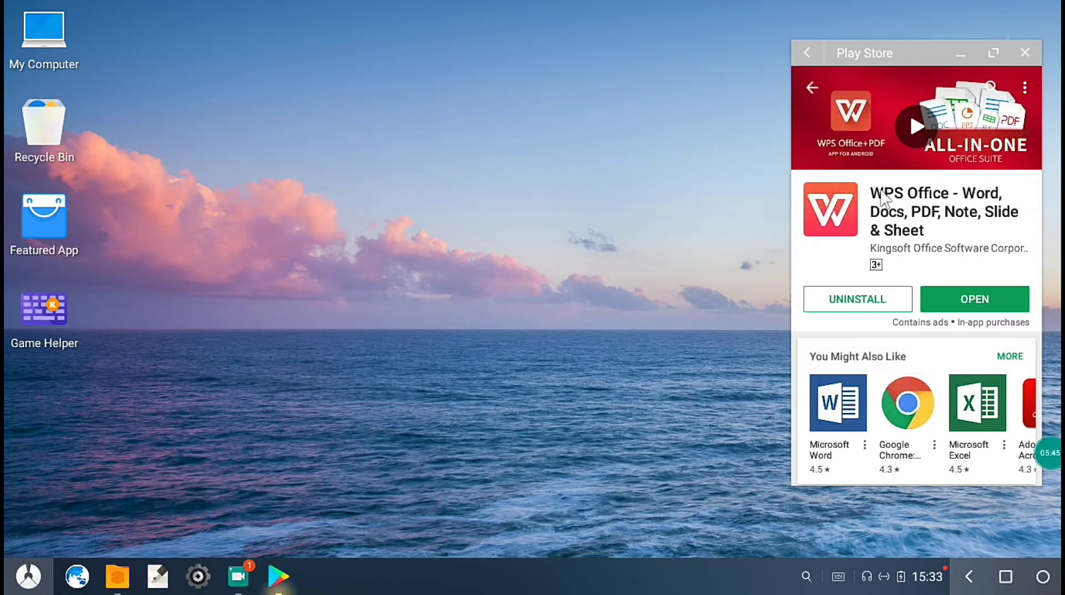
click(1024, 54)
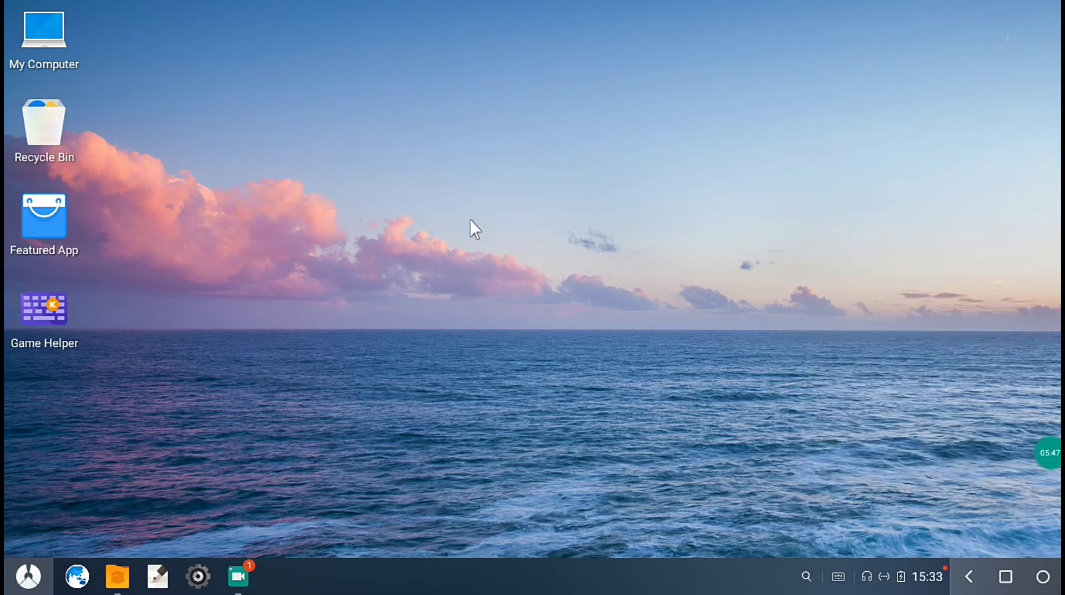
click(1053, 464)
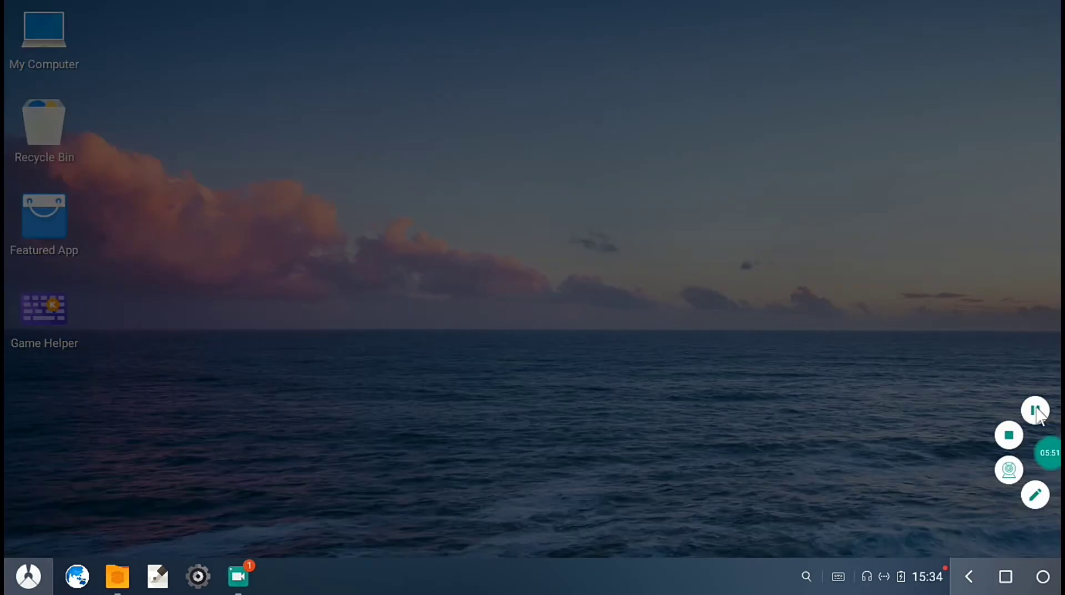